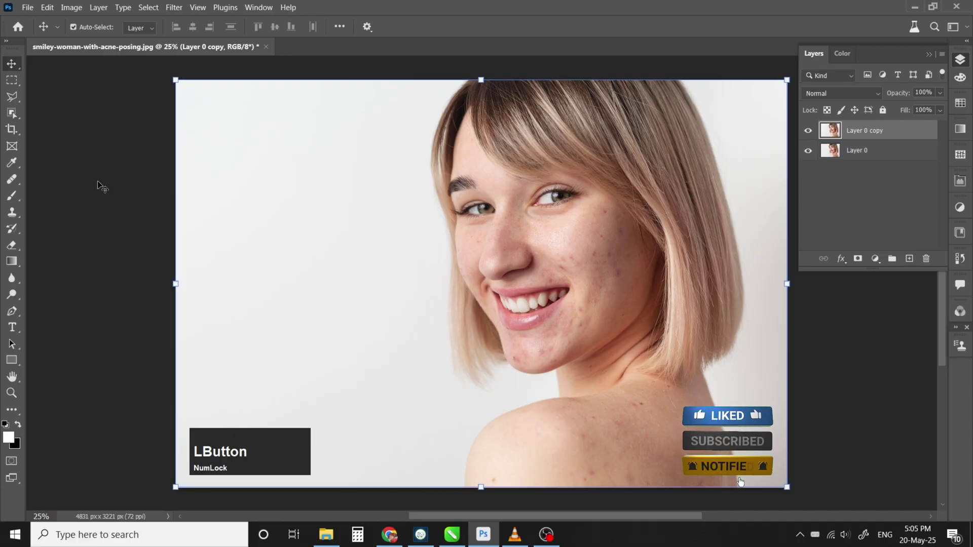
Step: Heal the acne spots on the woman's cheek with the Healing Brush tool, working on Layer 0 copy
right_click(19, 184)
click(60, 201)
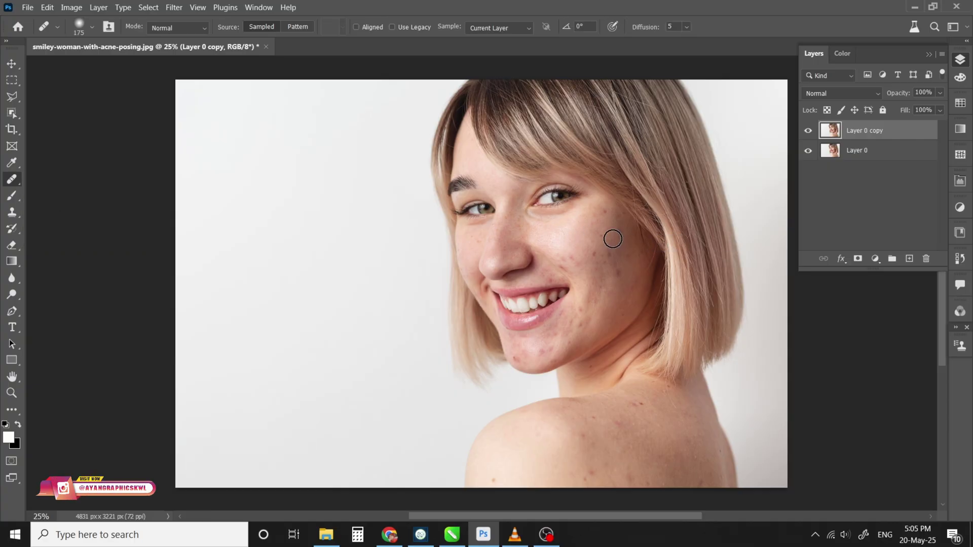
key(F10)
key(ctrl+KP_Add)
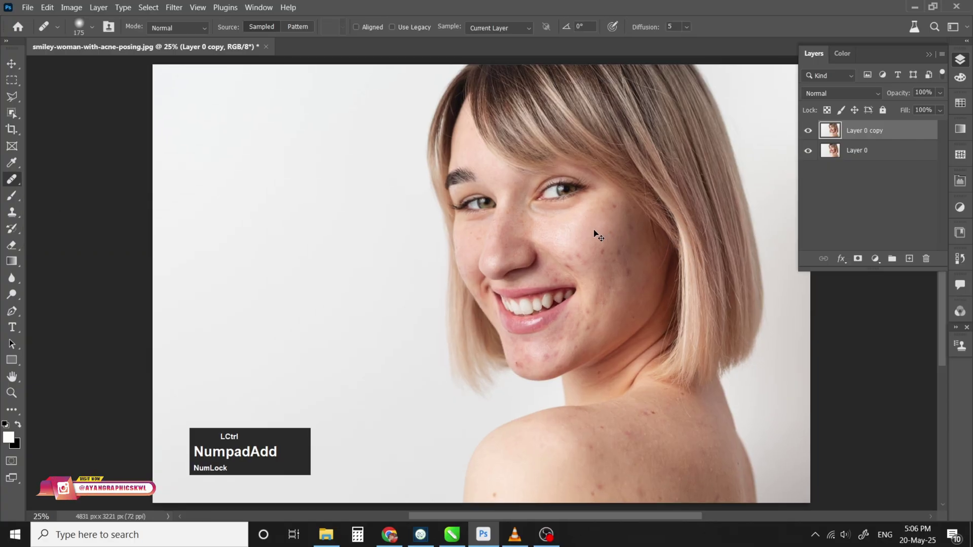
click(586, 201)
drag(586, 201, 434, 233)
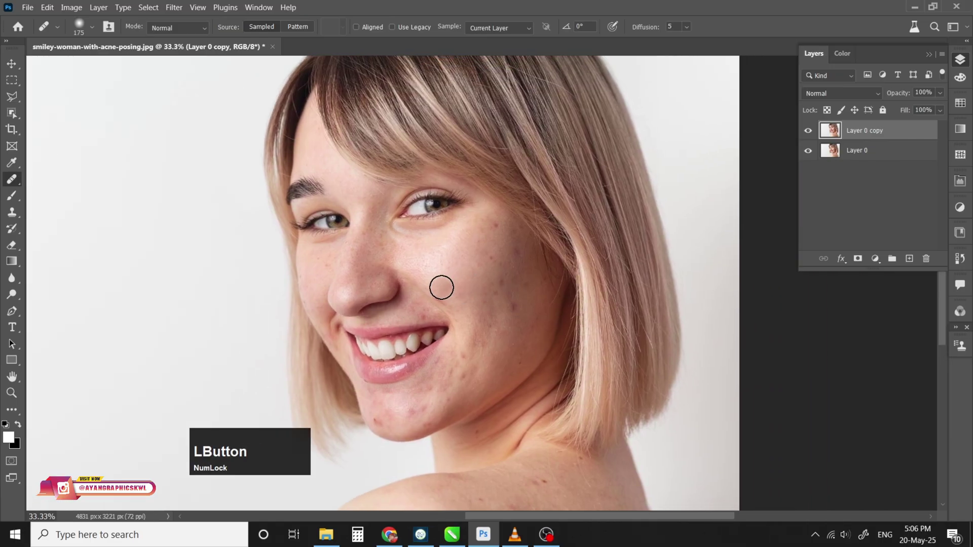
click(506, 302)
click(526, 261)
click(507, 229)
click(484, 334)
click(502, 325)
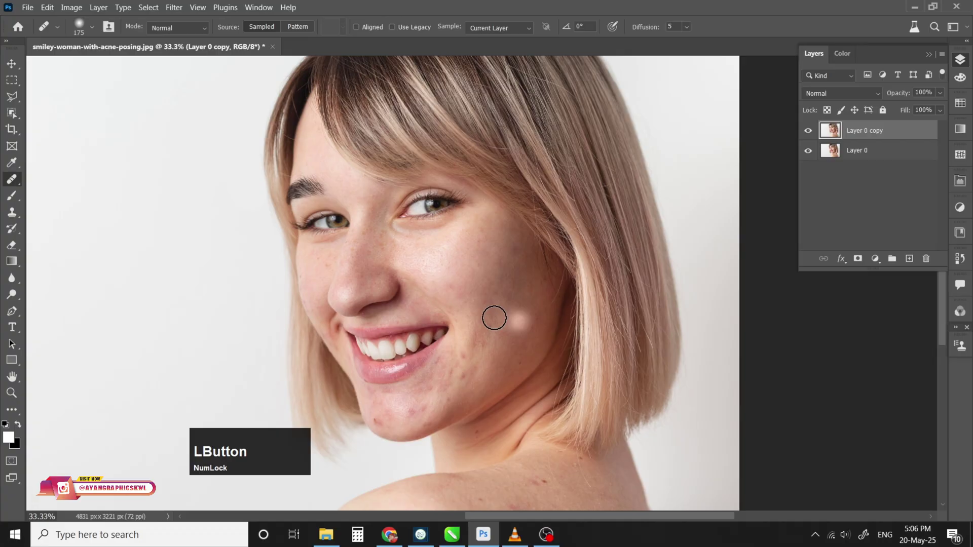
click(389, 282)
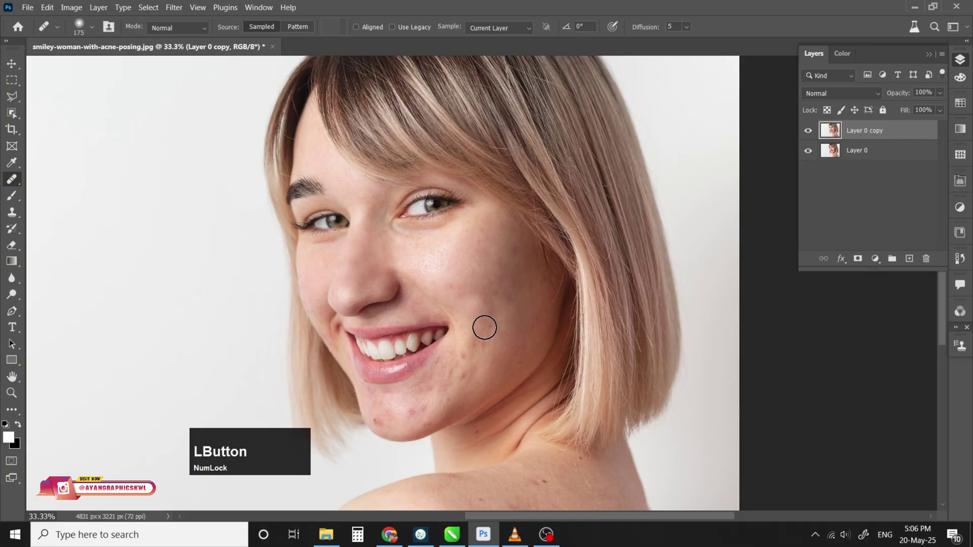
Step: Heal the blemishes on the chin, around the lower lip and along the jaw
click(462, 387)
click(418, 413)
click(397, 420)
click(425, 393)
click(384, 401)
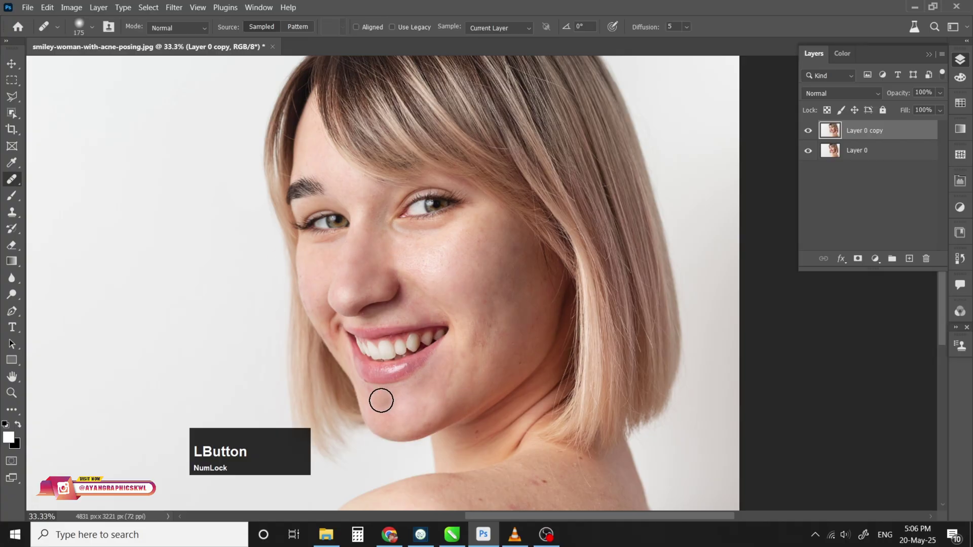
click(446, 400)
click(501, 328)
Step: Heal the dark spots across the woman's shoulder and upper back
mouse_move(441, 325)
mouse_down()
mouse_move(441, 256)
mouse_move(464, 169)
mouse_up()
click(505, 420)
click(510, 349)
click(565, 326)
click(599, 336)
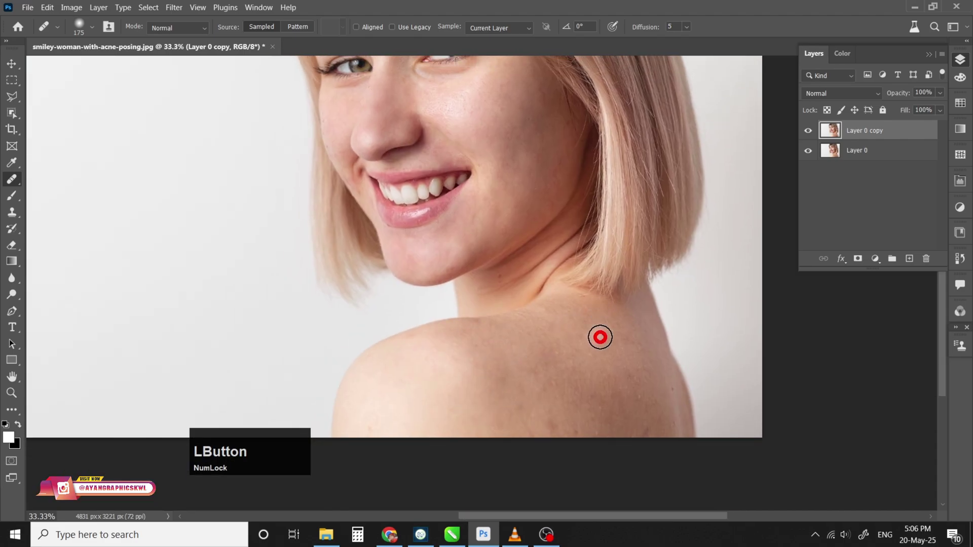
click(658, 432)
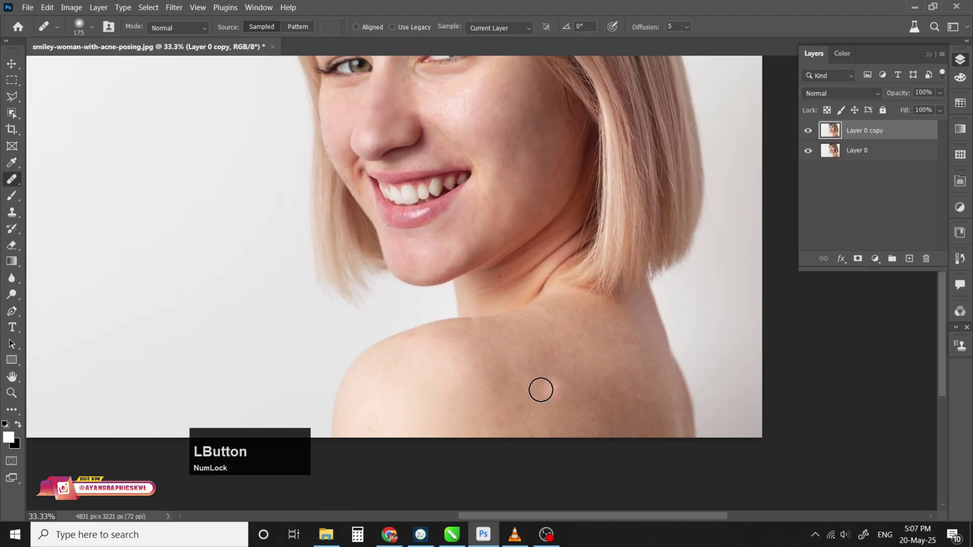
click(621, 375)
Step: Heal the small marks beside the mouth corner and the nose, reducing the brush size to 80
drag(465, 349, 517, 280)
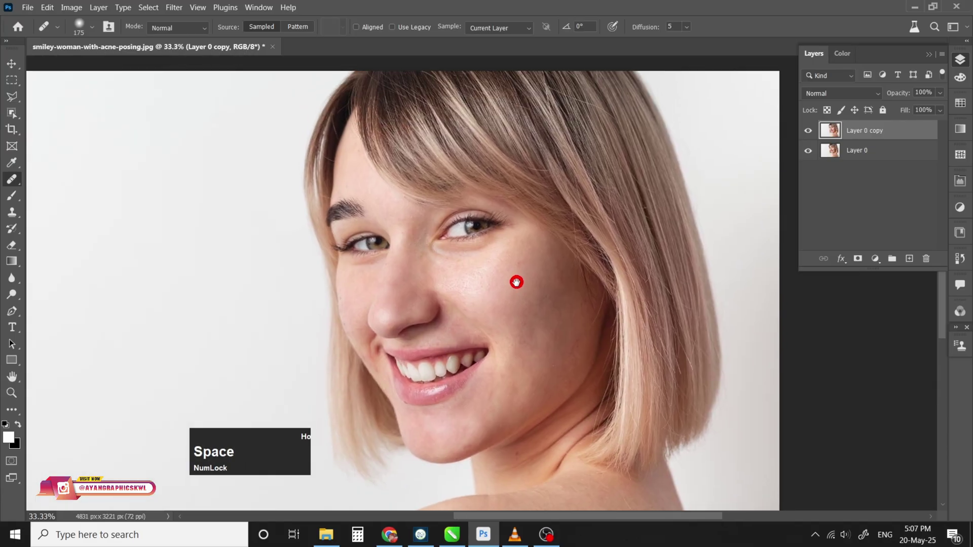
key(ctrl+plus)
key(ctrl+plus)
key(ctrl+plus)
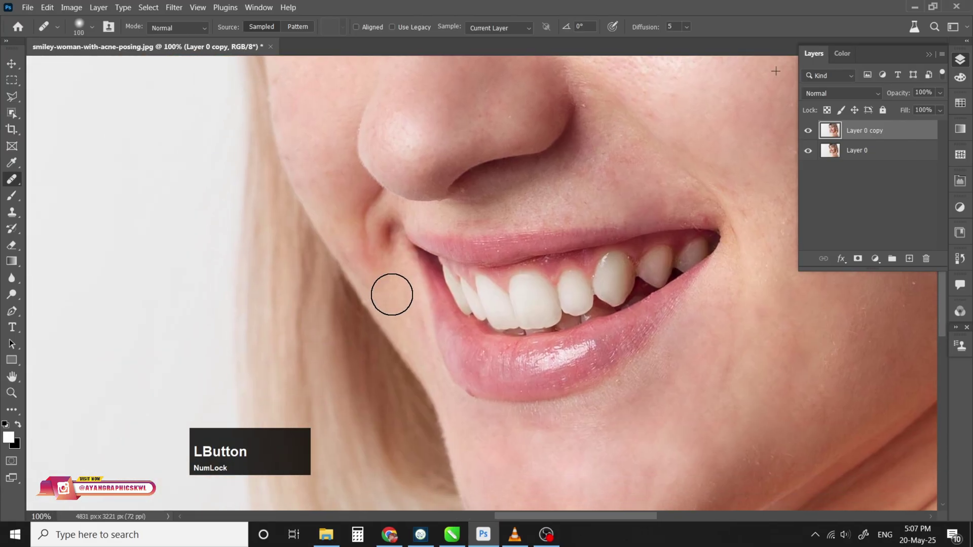
click(321, 215)
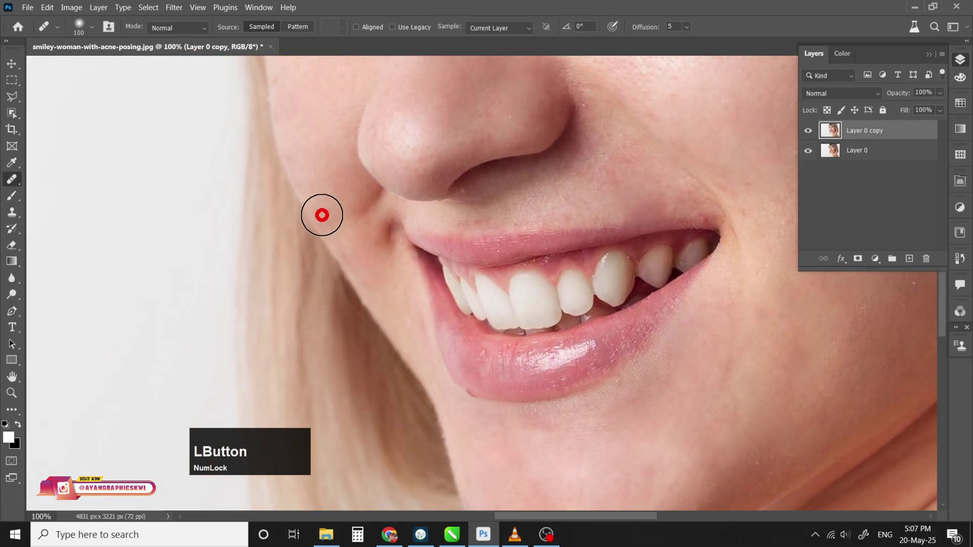
key(ctrl+minus)
key(bracketleft)
key(bracketleft)
click(342, 227)
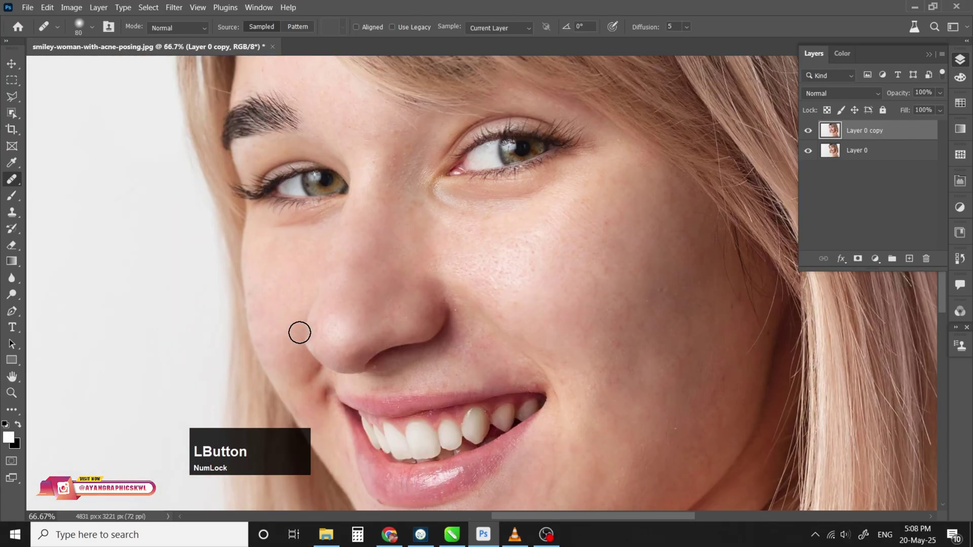
Step: Heal the remaining small spots on the cheek, chin and jawline with the size 80 brush
click(561, 297)
click(467, 308)
scroll(623, 273, down, 5)
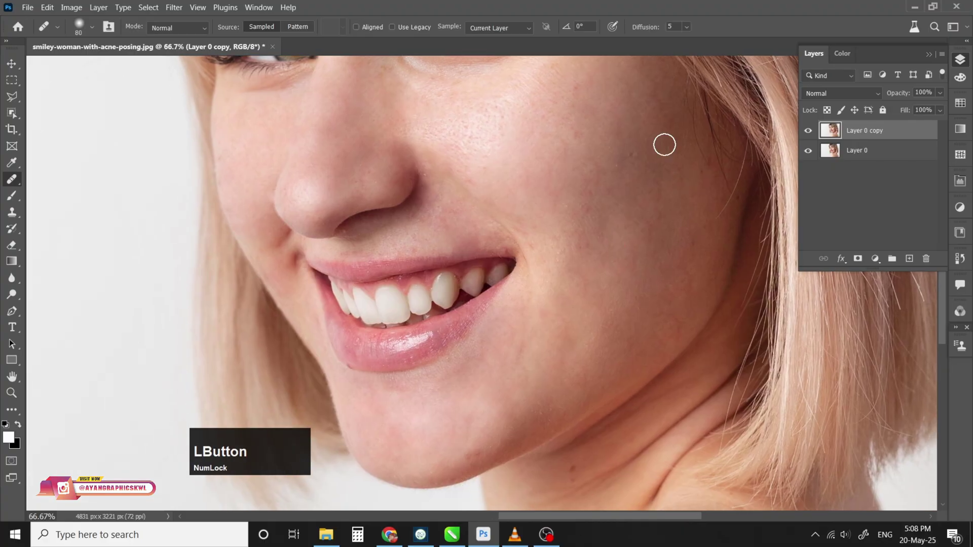
click(618, 492)
click(403, 417)
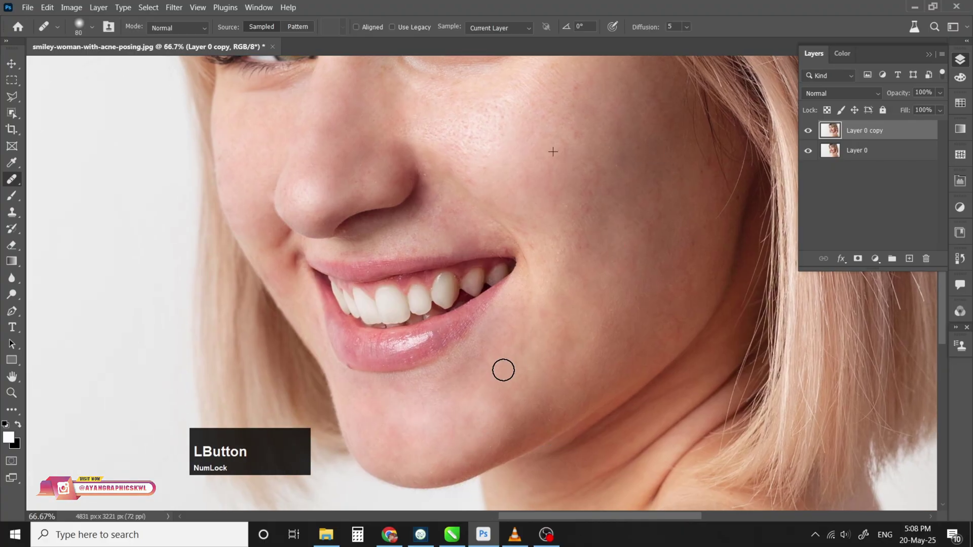
click(426, 207)
click(654, 311)
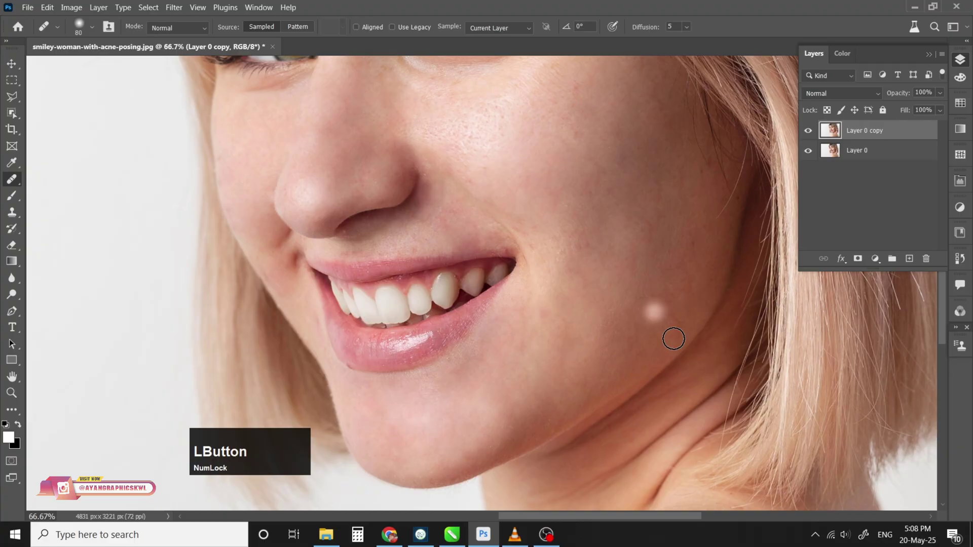
Step: Heal the leftover small marks on the back with the size 80 brush
scroll(674, 337, down, 8)
drag(495, 446, 477, 331)
click(673, 398)
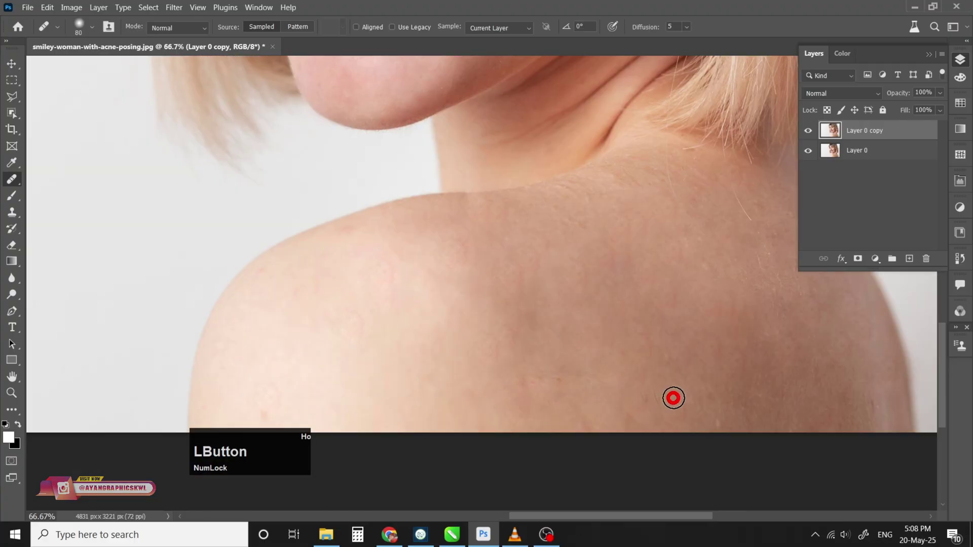
click(680, 393)
Step: Compare the healed skin with the original by toggling the visibility of Layer 0 copy
key(ctrl+0)
click(808, 131)
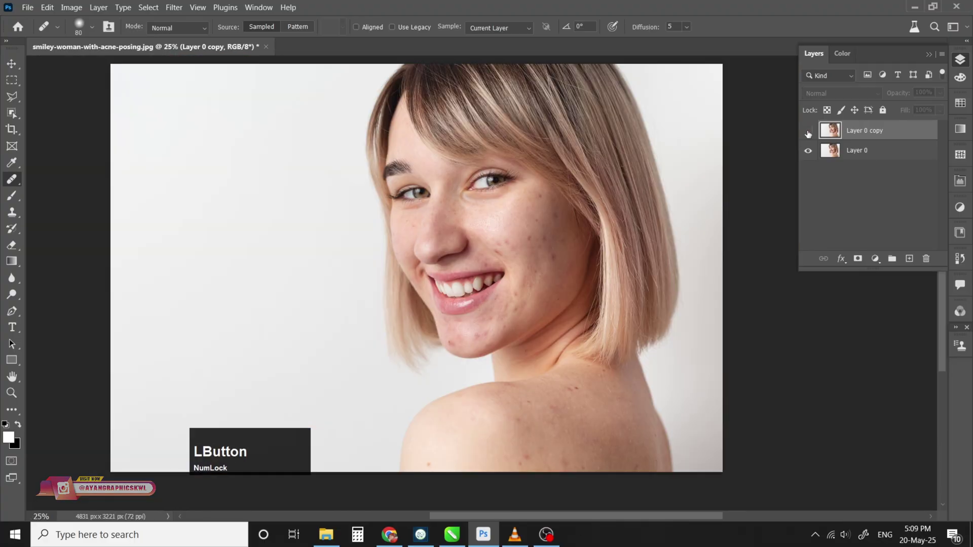
click(808, 130)
click(809, 130)
click(808, 131)
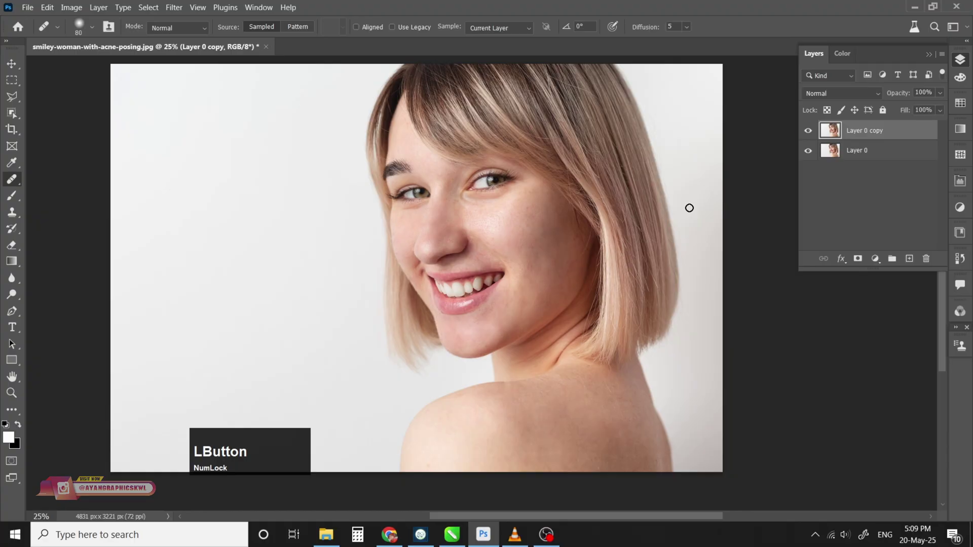
Step: Brighten Layer 0 copy slightly with a Curves adjustment, using one RGB point at input 159 and output 171
key(ctrl+m)
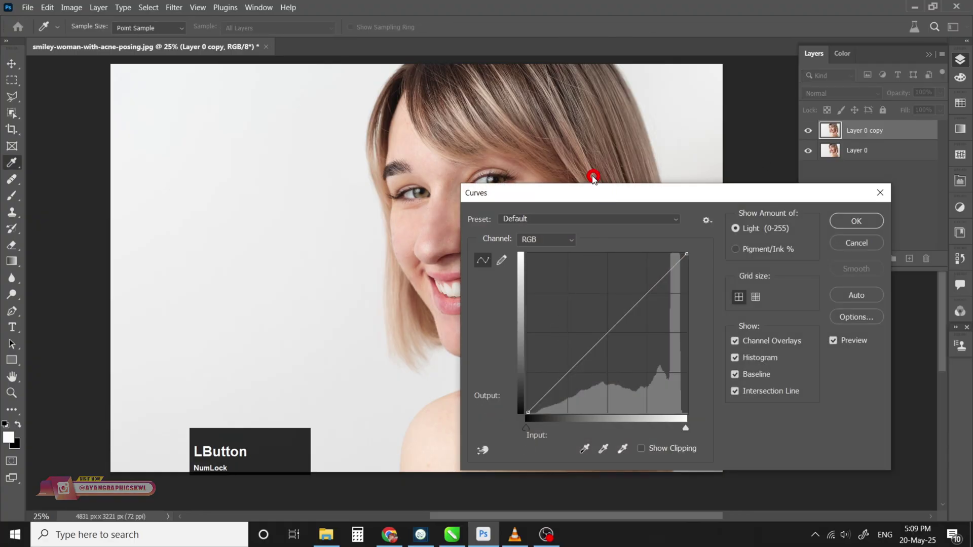
drag(593, 180, 618, 237)
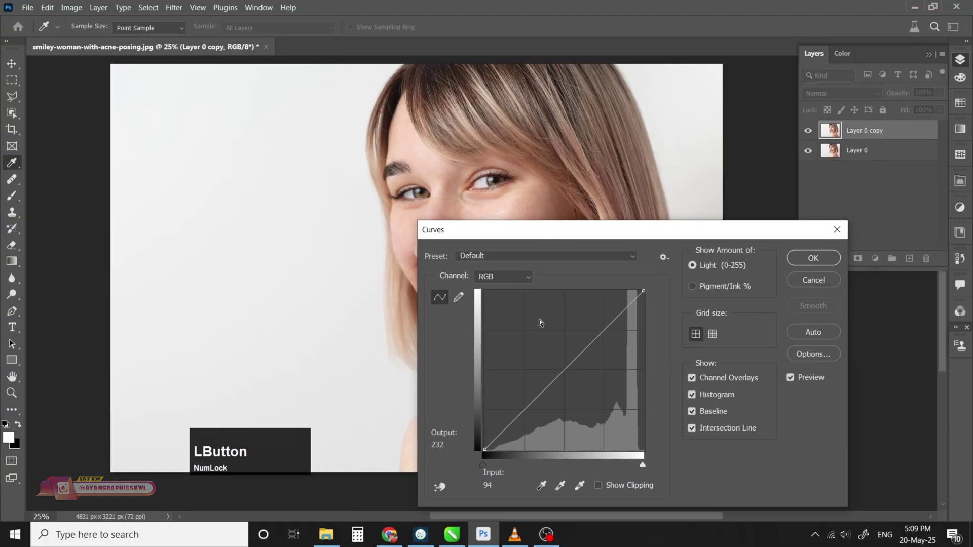
click(585, 343)
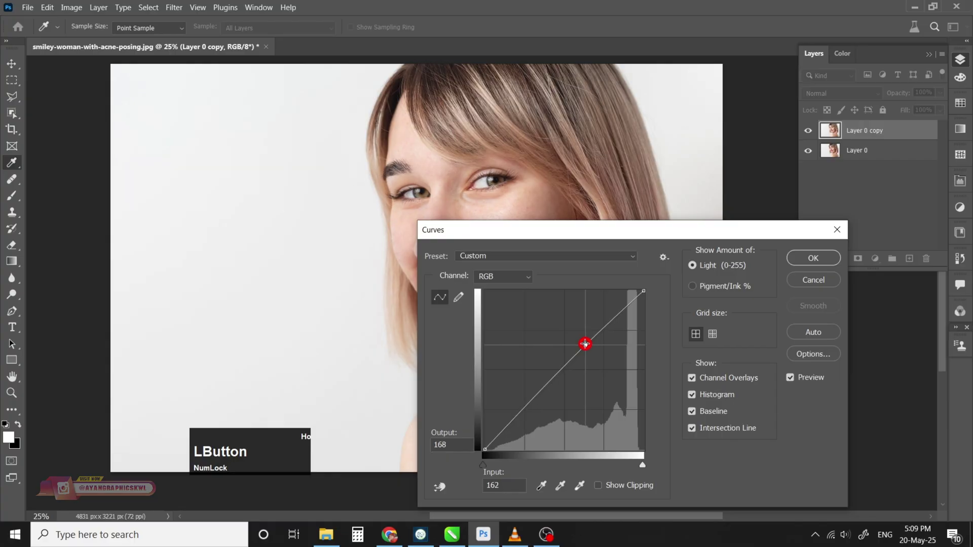
drag(589, 344, 585, 343)
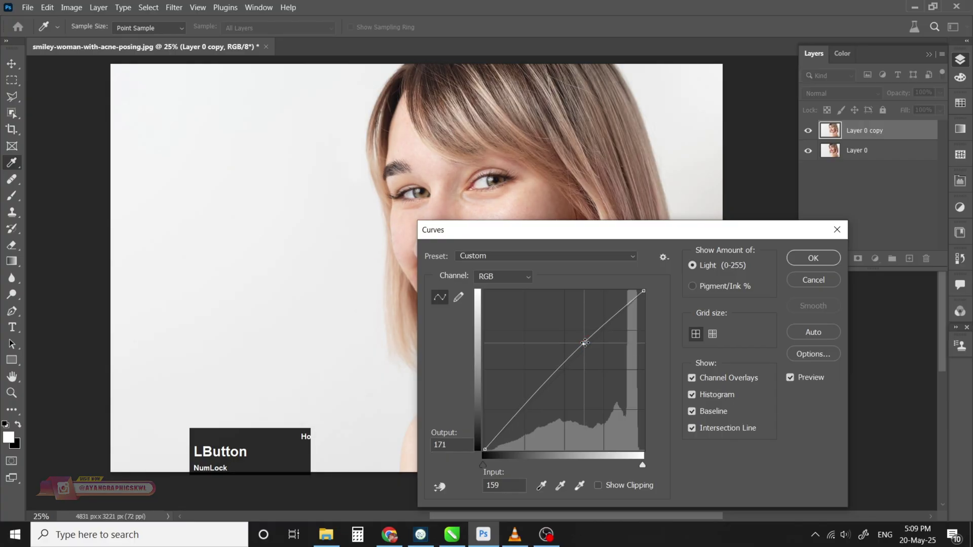
click(802, 260)
Step: Compare the brightened Layer 0 copy with the original image by toggling its visibility
key(j)
click(809, 131)
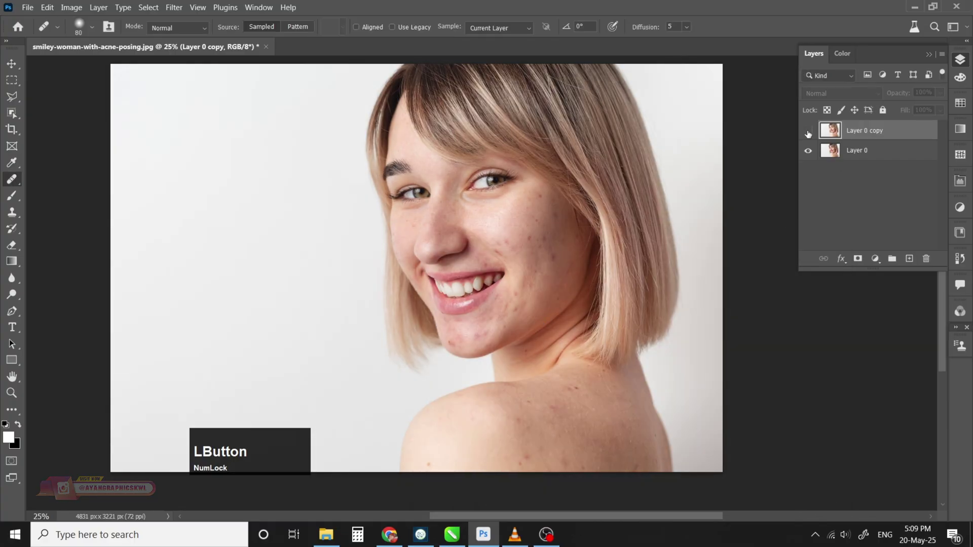
click(808, 130)
click(808, 131)
Step: Rename the retouched layer as Skin Retouch and duplicate the original Layer 0
double_click(866, 156)
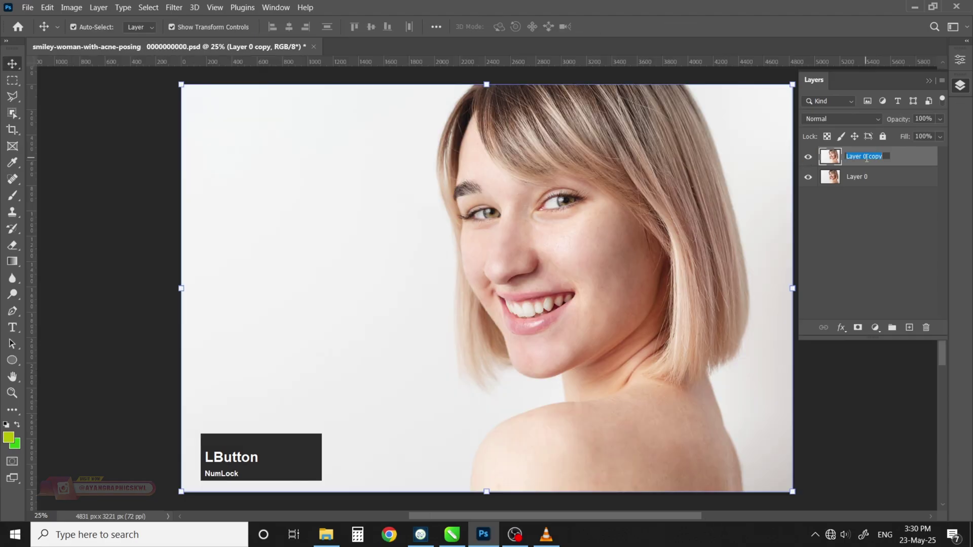
text(Skin Retouch)
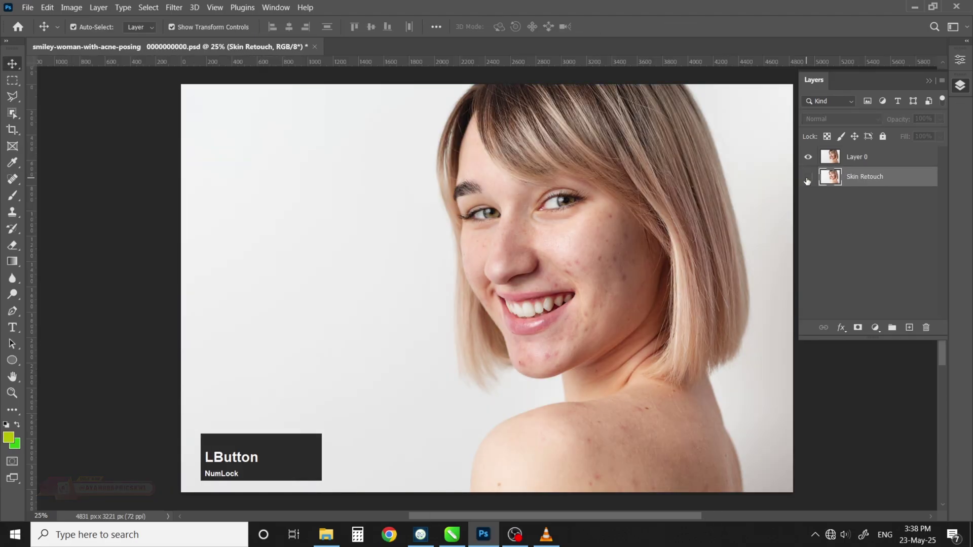
click(857, 157)
drag(856, 157, 909, 332)
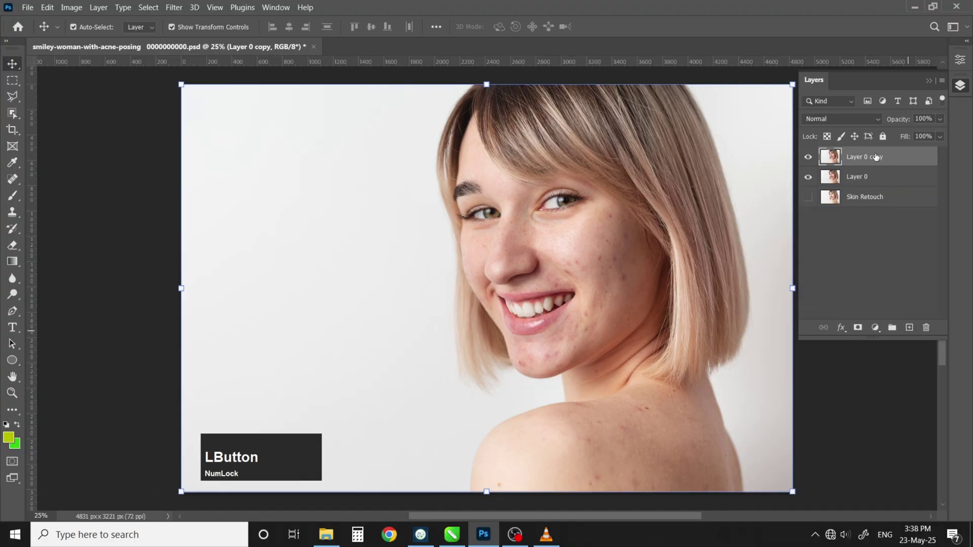
Step: Set the blend mode of Layer 0 copy to Vivid Light and invert its colors
key(F10)
click(831, 118)
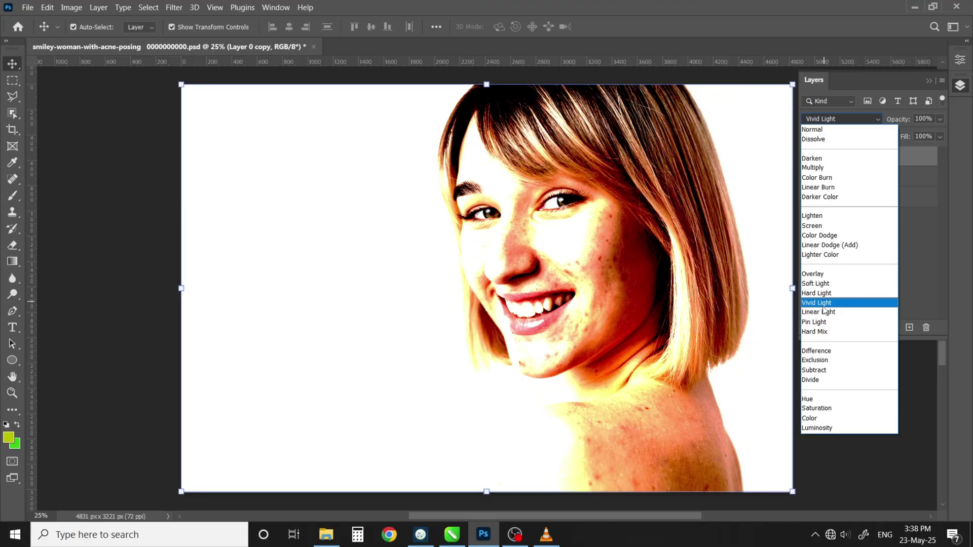
click(829, 304)
key(F10)
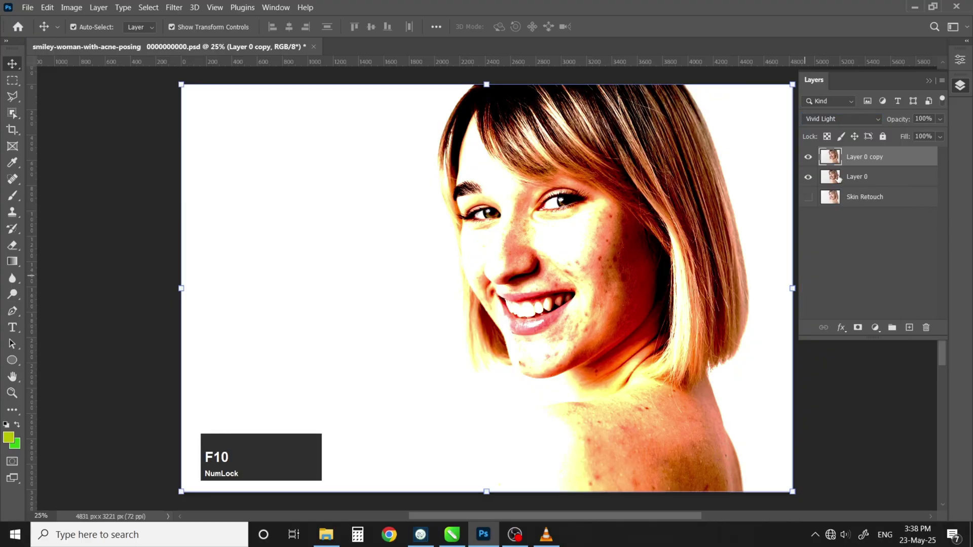
key(ctrl+i)
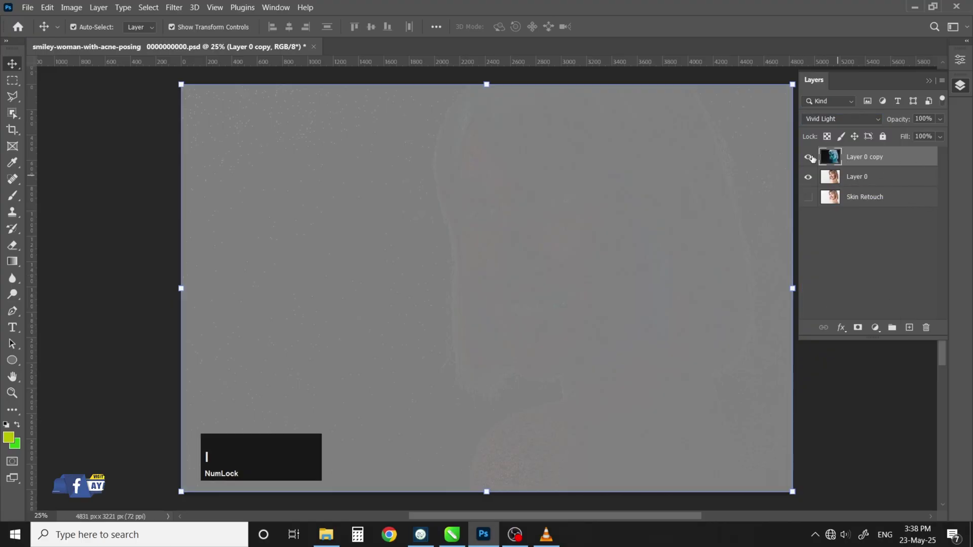
Step: Apply a High Pass filter with a radius of about 11 pixels to the inverted Layer 0 copy
click(173, 8)
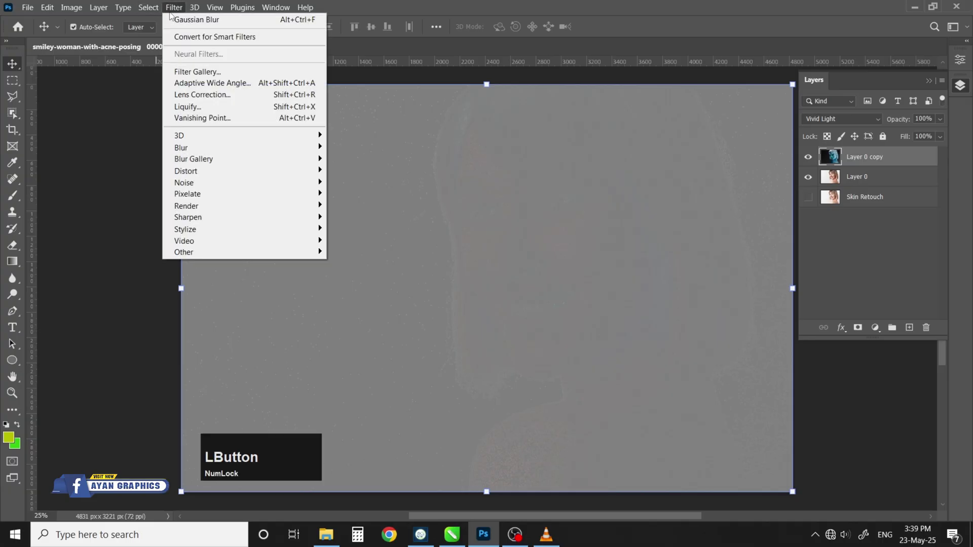
mouse_move(172, 254)
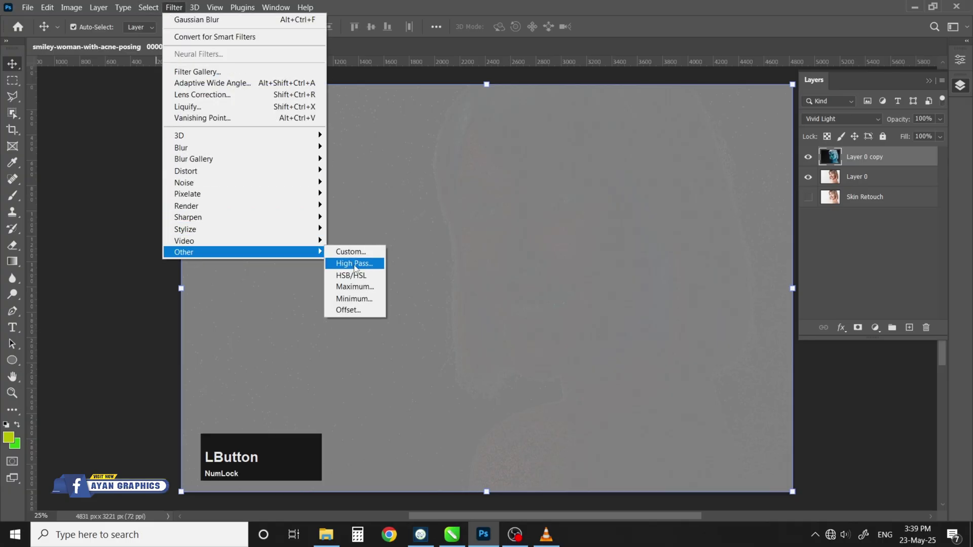
click(354, 264)
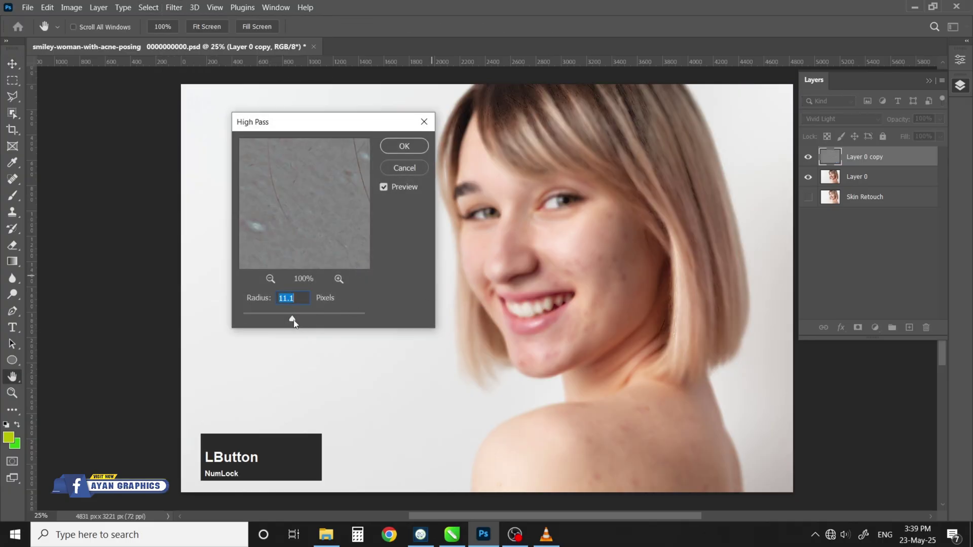
drag(294, 320, 292, 320)
click(403, 147)
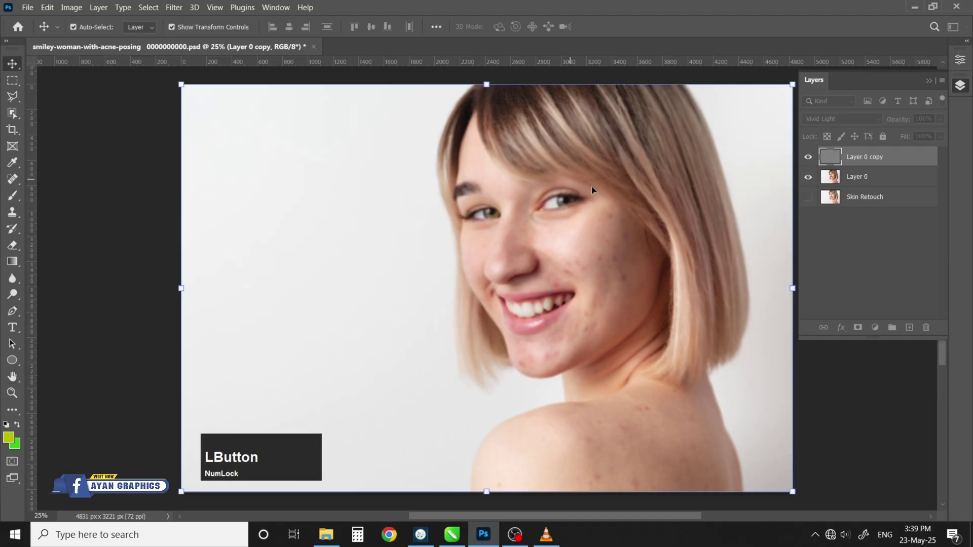
Step: Apply a Gaussian Blur with a radius of 0.4 pixels to Layer 0 copy
click(172, 8)
mouse_move(203, 148)
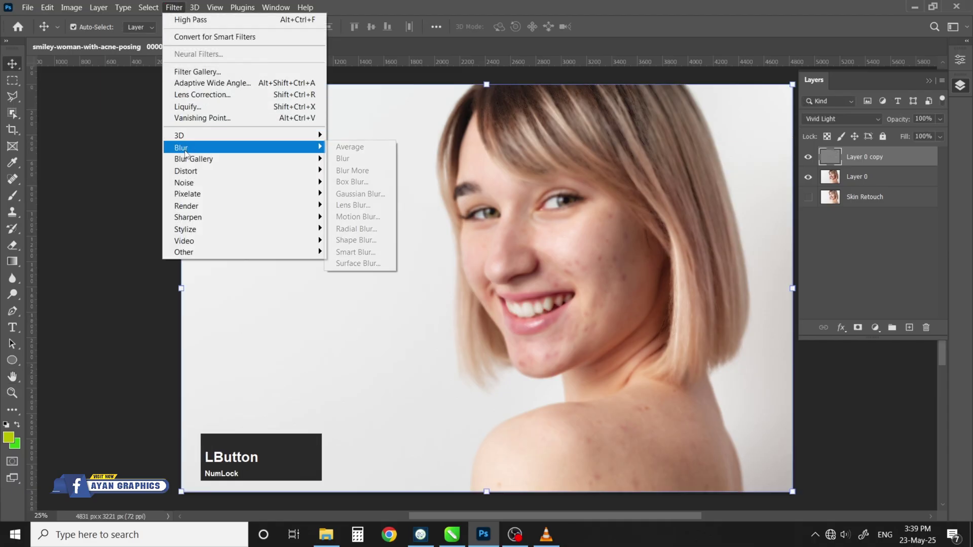
click(355, 195)
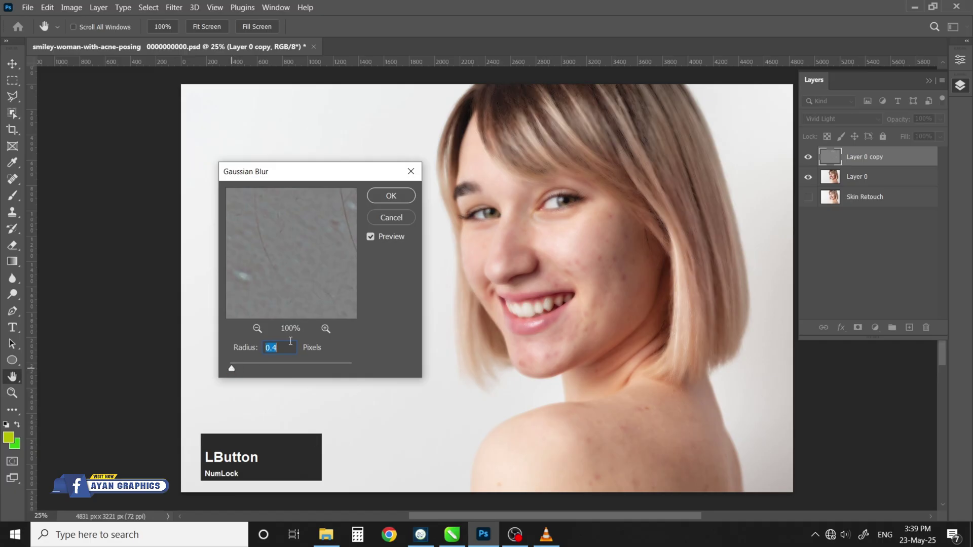
click(387, 197)
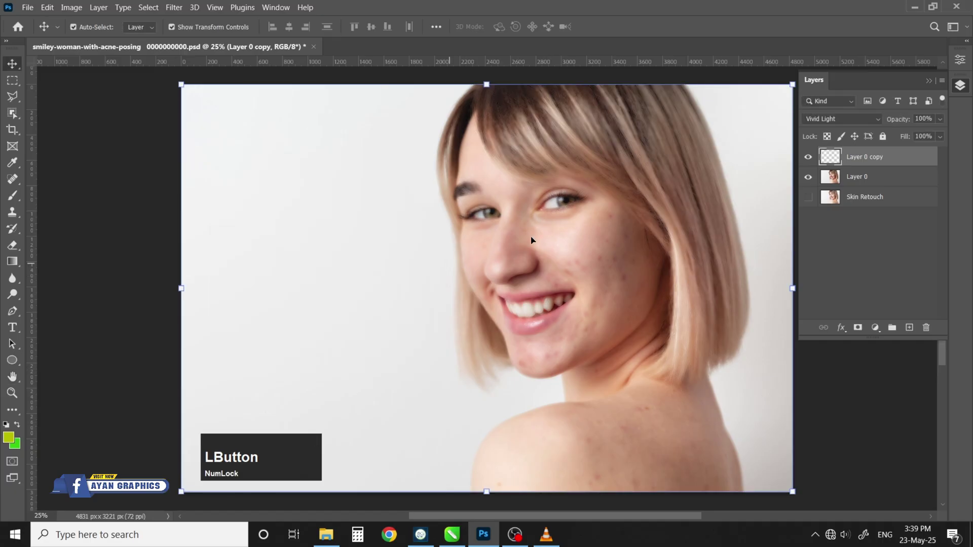
Step: Add a layer mask to Layer 0 copy and invert the mask to black
click(857, 328)
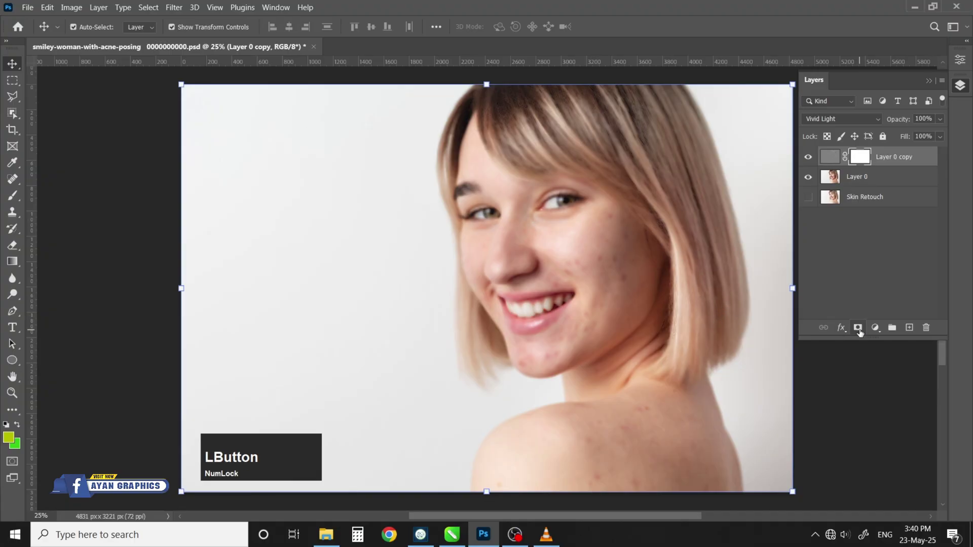
key(ctrl+i)
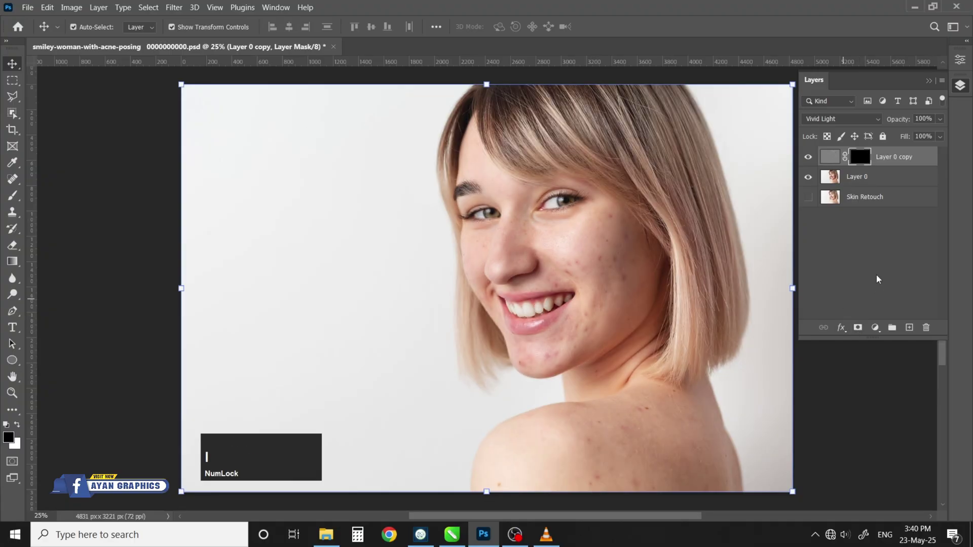
key(F10)
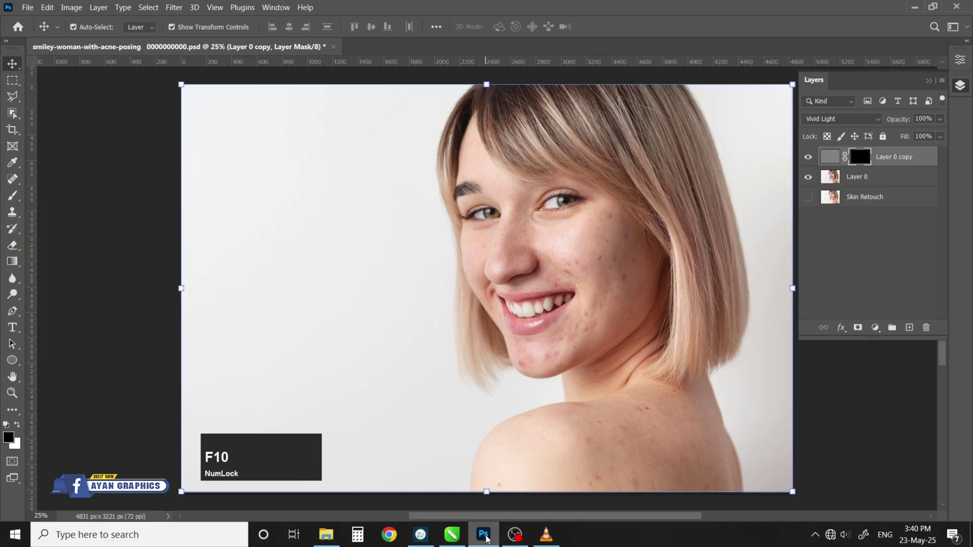
Step: Set up a soft white Brush of size 300 with 100% opacity and 100% flow for painting on the layer mask
scroll(537, 443, left, 2)
key(ctrl+KP_Add)
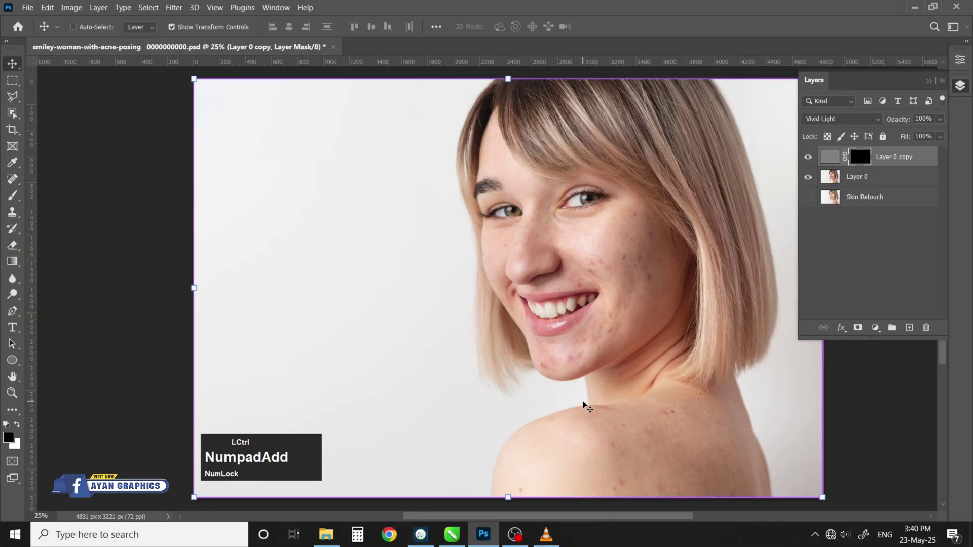
key(space)
drag(596, 315, 516, 311)
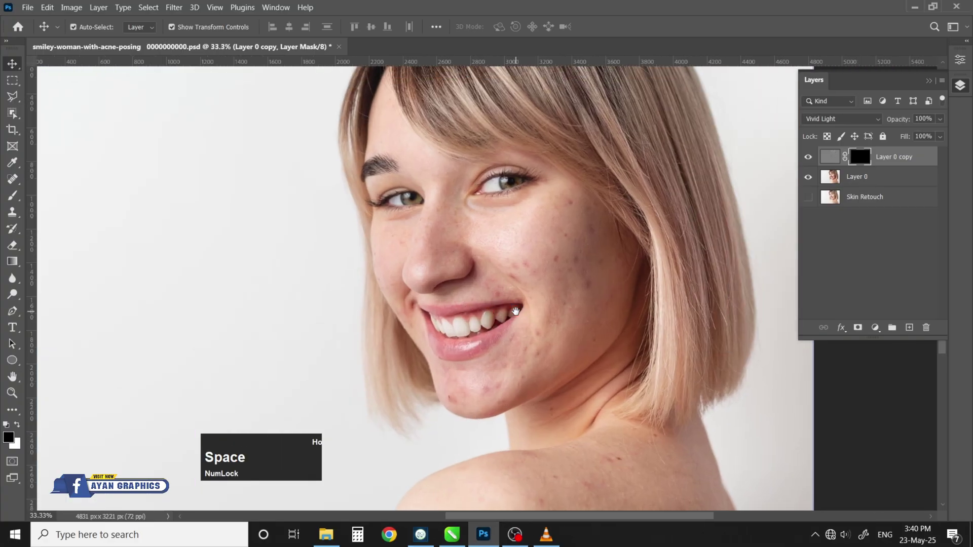
key(ctrl+KP_Subtract)
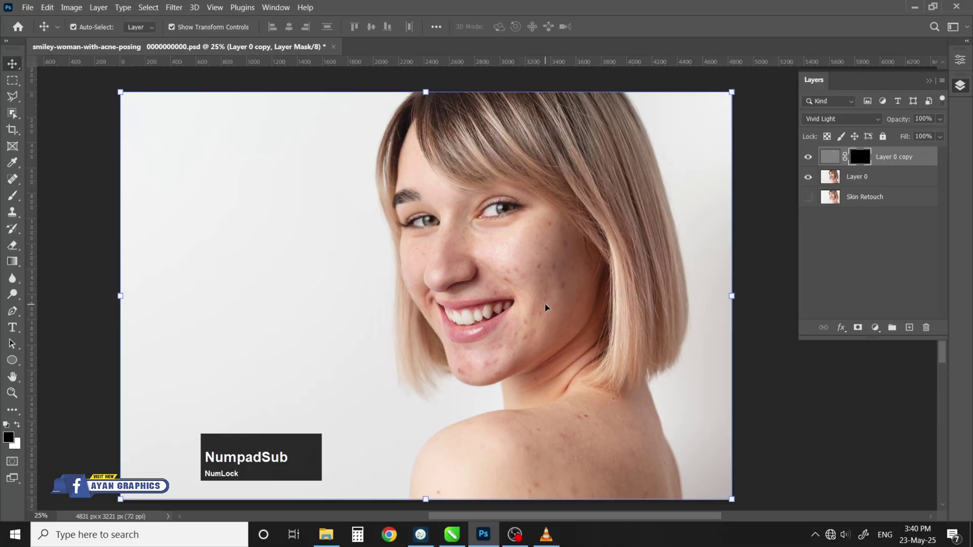
key(F10)
click(13, 195)
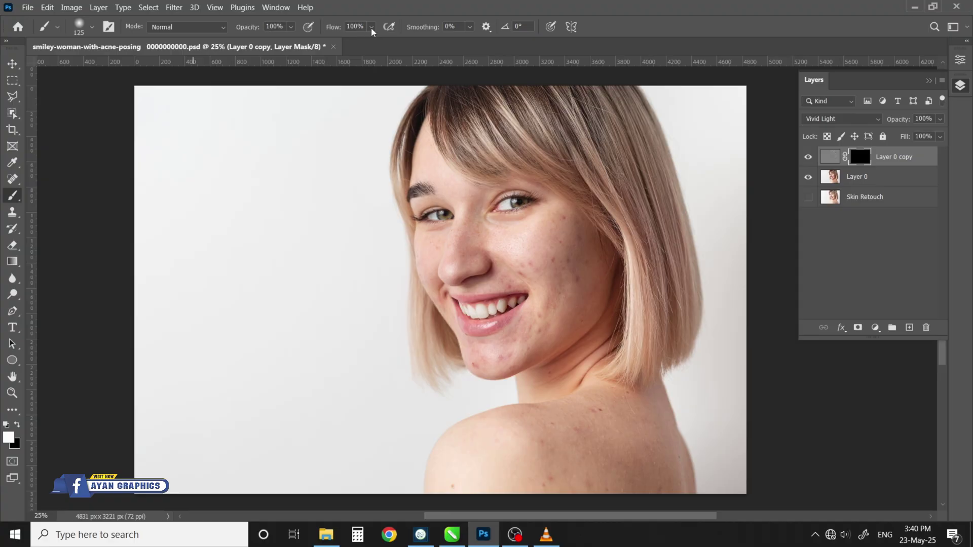
key(F10)
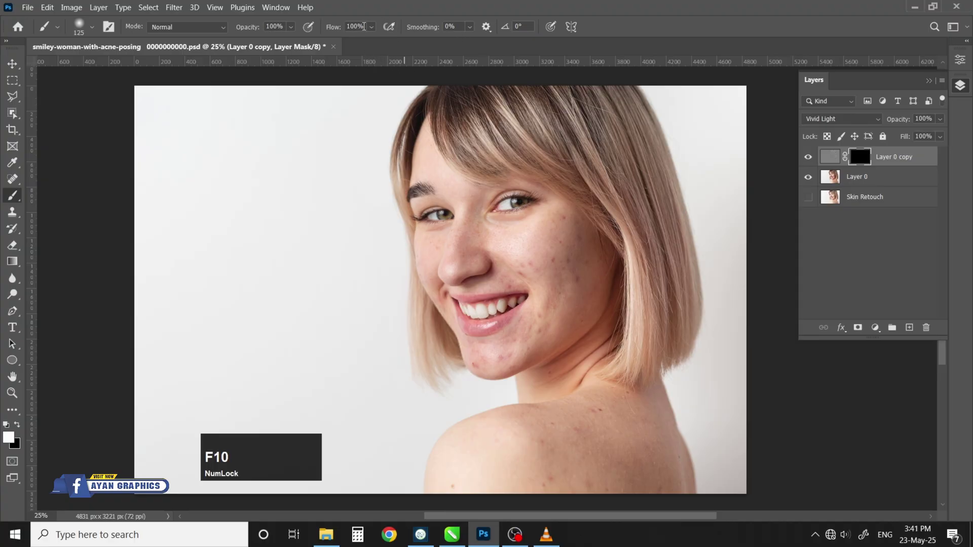
click(325, 30)
text(85)
key(Return)
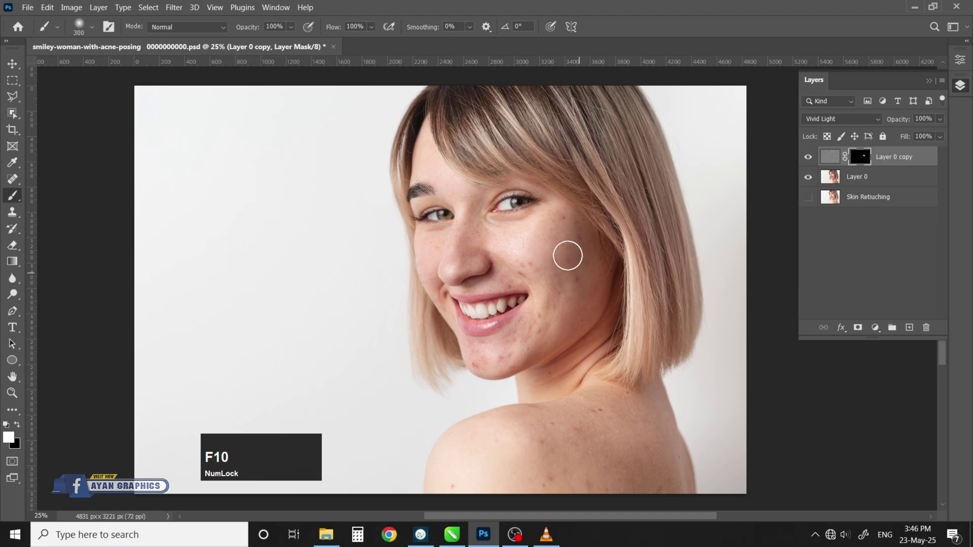
Step: Paint white on the Layer 0 copy mask over the blemished skin of the face and shoulder
mouse_move(569, 254)
mouse_down()
mouse_move(573, 226)
mouse_move(507, 350)
mouse_move(575, 278)
mouse_move(436, 254)
mouse_move(464, 234)
mouse_move(575, 238)
mouse_move(507, 343)
mouse_move(633, 421)
mouse_move(489, 424)
mouse_move(568, 480)
mouse_move(587, 461)
mouse_move(688, 482)
mouse_move(552, 438)
mouse_move(587, 450)
mouse_up()
scroll(586, 449, up, 1)
mouse_move(524, 334)
mouse_down()
mouse_move(671, 338)
mouse_move(507, 336)
mouse_up()
drag(578, 218, 473, 215)
Step: Reduce the brush size to 200 and paint the mask over the remaining skin on the forehead, cheek and shoulder
key(bracketleft)
key(bracketleft)
mouse_move(561, 117)
mouse_down()
mouse_move(413, 98)
mouse_move(398, 147)
mouse_move(543, 273)
mouse_up()
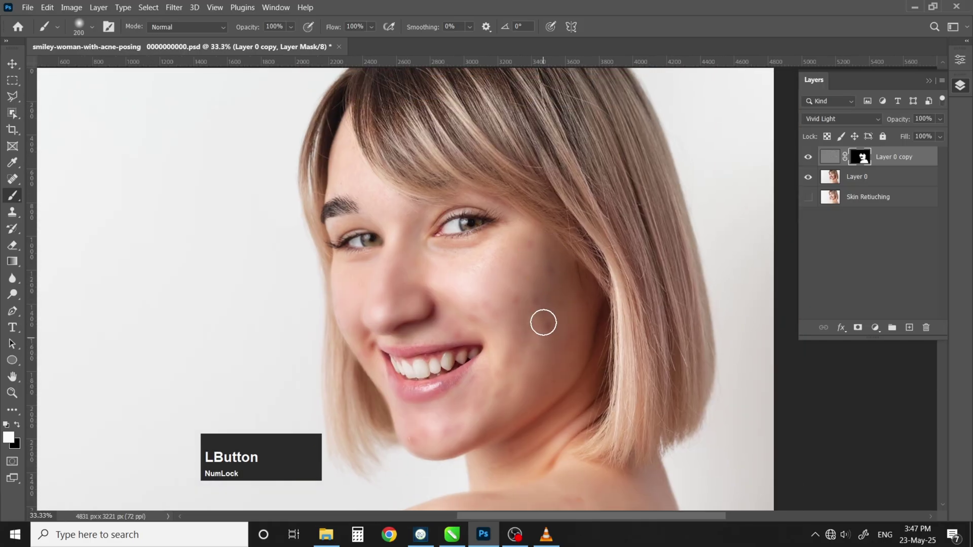
mouse_move(543, 321)
mouse_down()
mouse_move(341, 273)
mouse_move(397, 222)
mouse_move(475, 308)
mouse_move(541, 298)
mouse_move(404, 325)
mouse_move(541, 380)
mouse_move(521, 314)
mouse_up()
scroll(522, 304, down, 3)
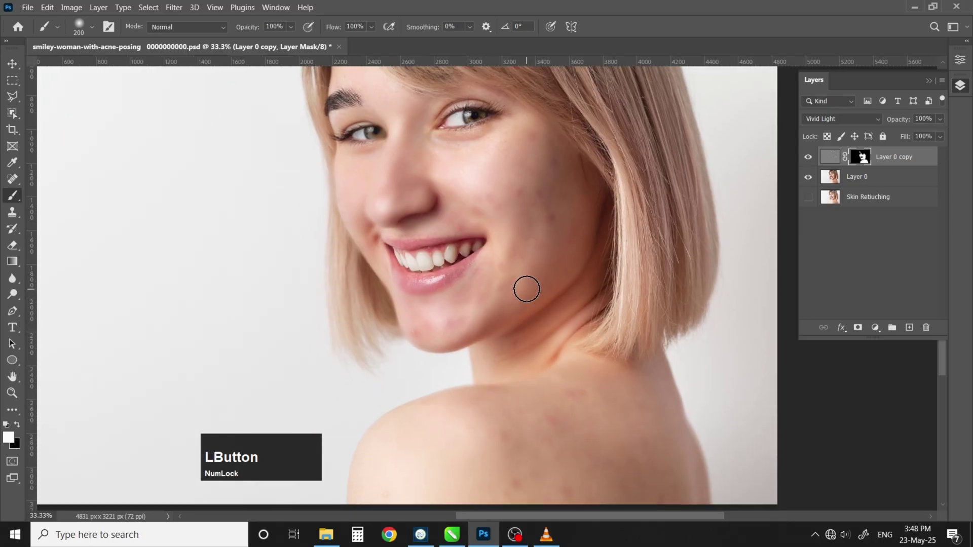
click(522, 390)
Step: Compare the smoothed skin with the original by toggling the visibility of Layer 0 copy
key(ctrl+minus)
drag(551, 285, 590, 290)
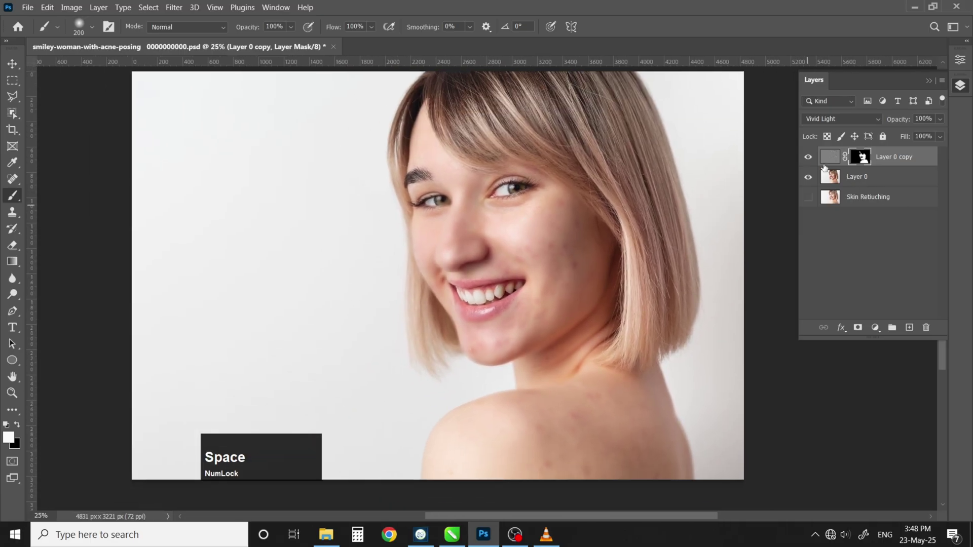
click(808, 157)
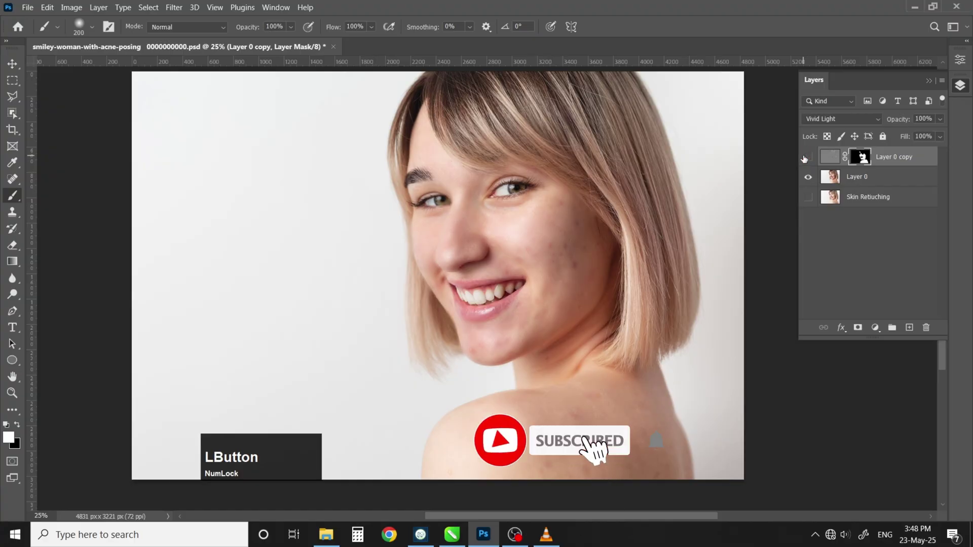
key(F10)
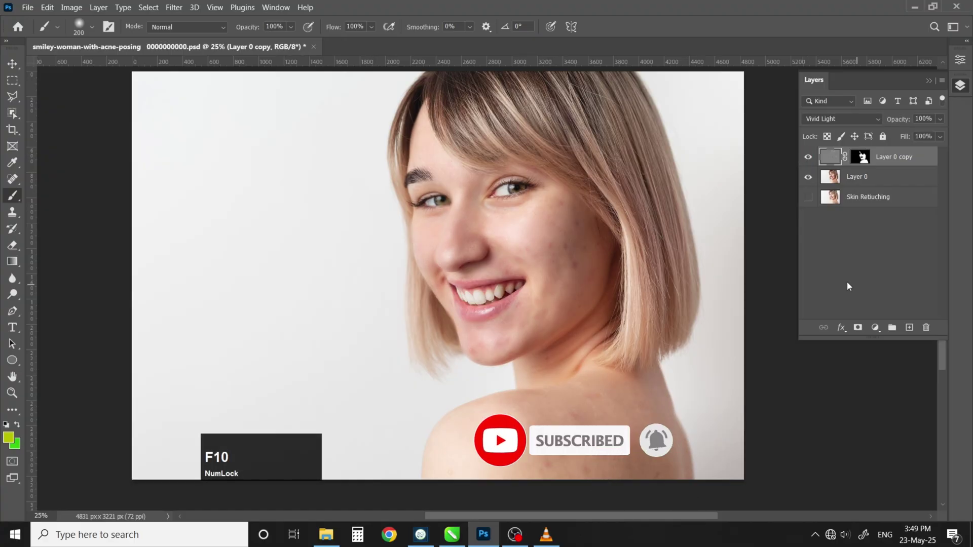
Step: Create a new layer on top and stamp all visible layers into it
click(905, 329)
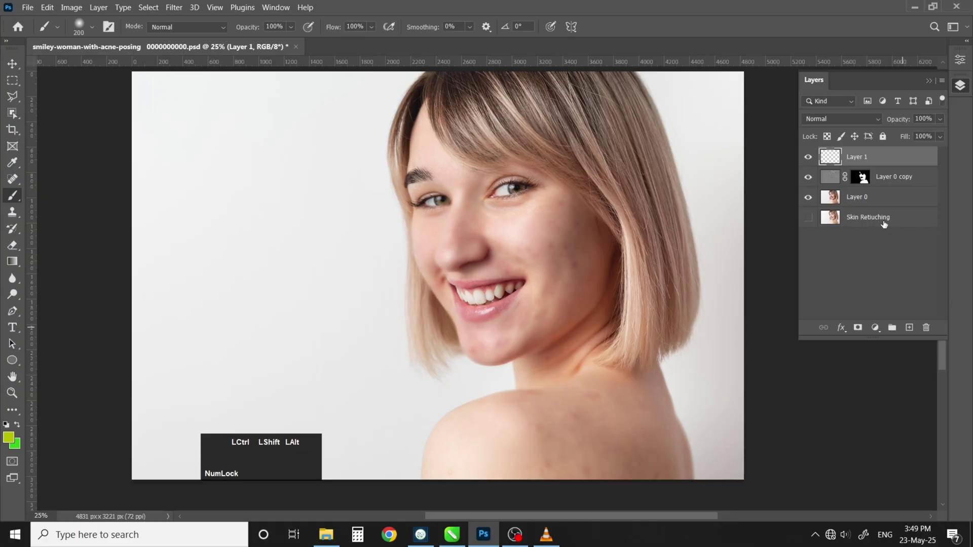
key(ctrl+shift+alt+e)
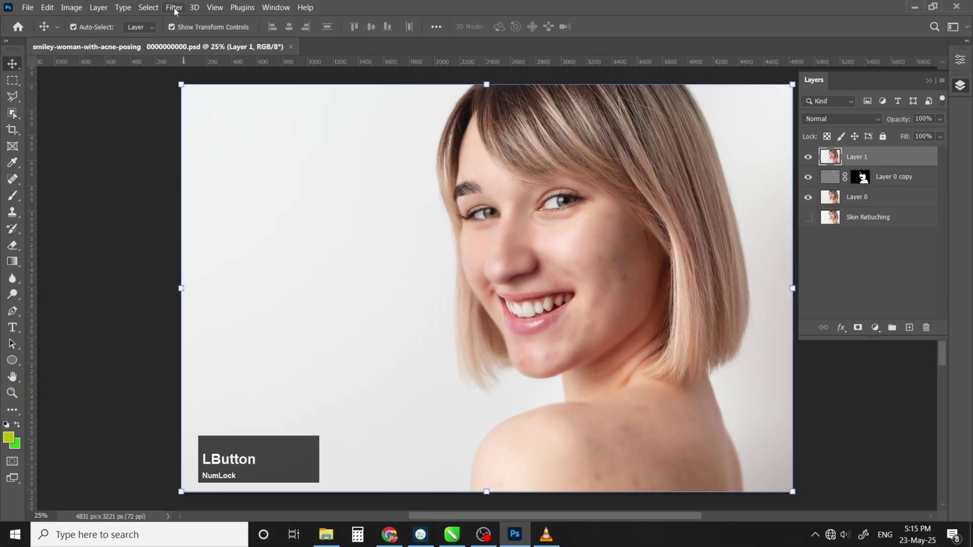
Step: Open the Camera Raw Filter on Layer 1 and set Texture to +22 and Clarity to -26
click(174, 7)
mouse_move(194, 8)
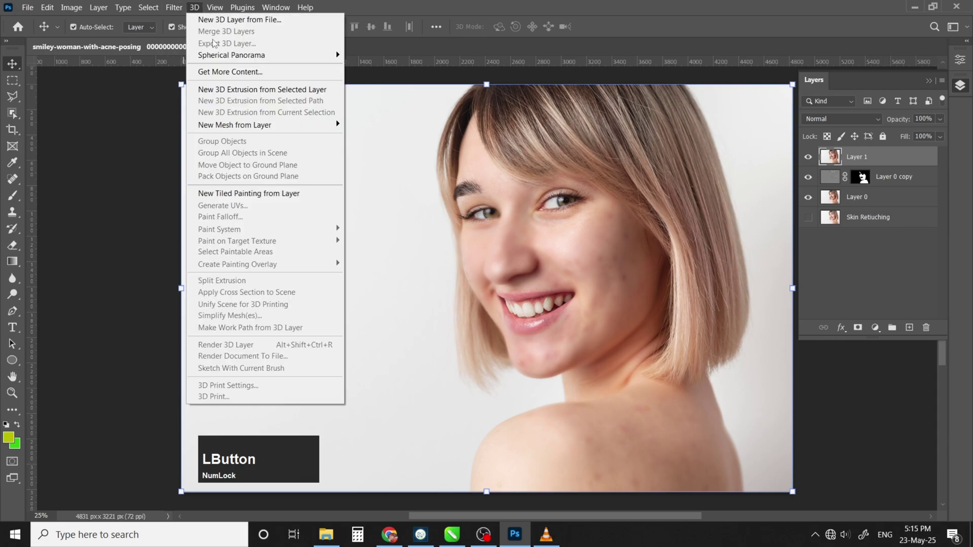
click(180, 94)
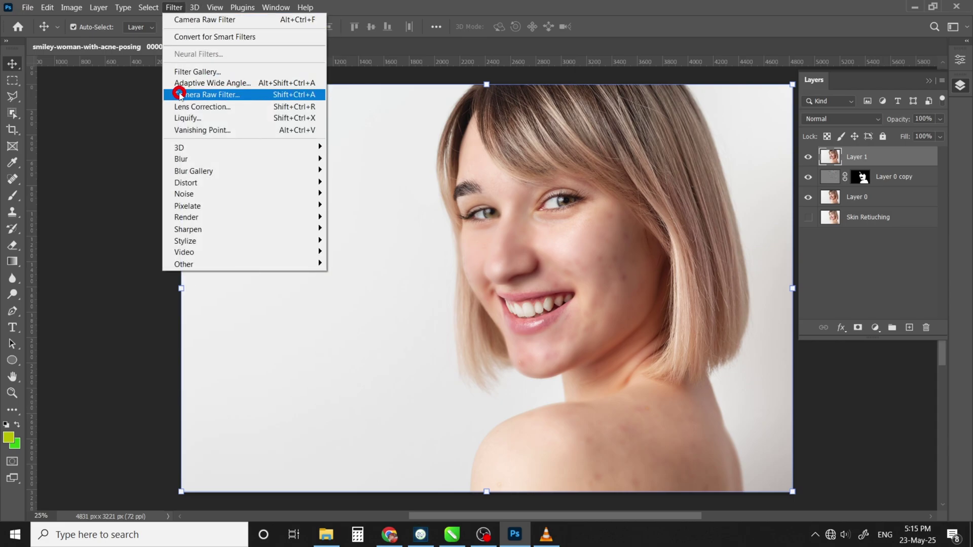
key(F10)
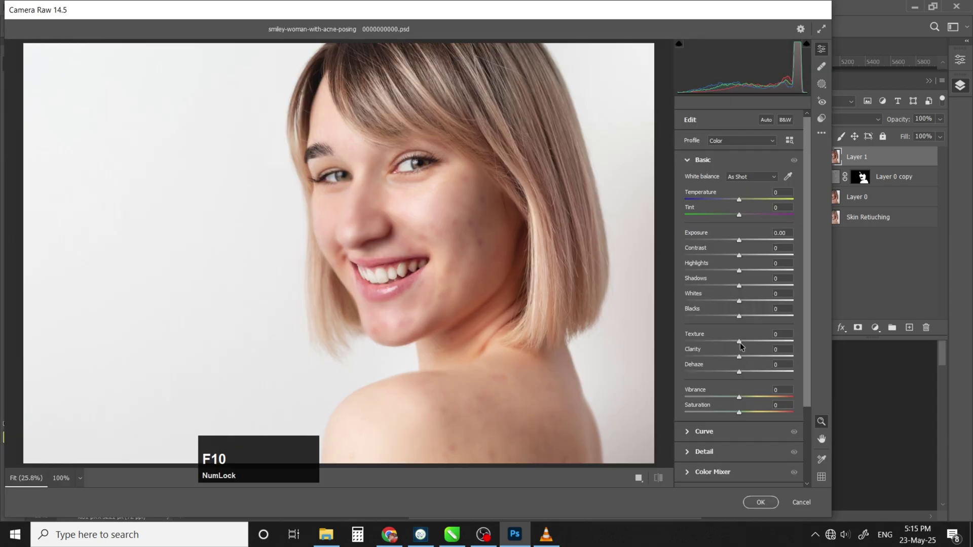
click(768, 336)
text(22)
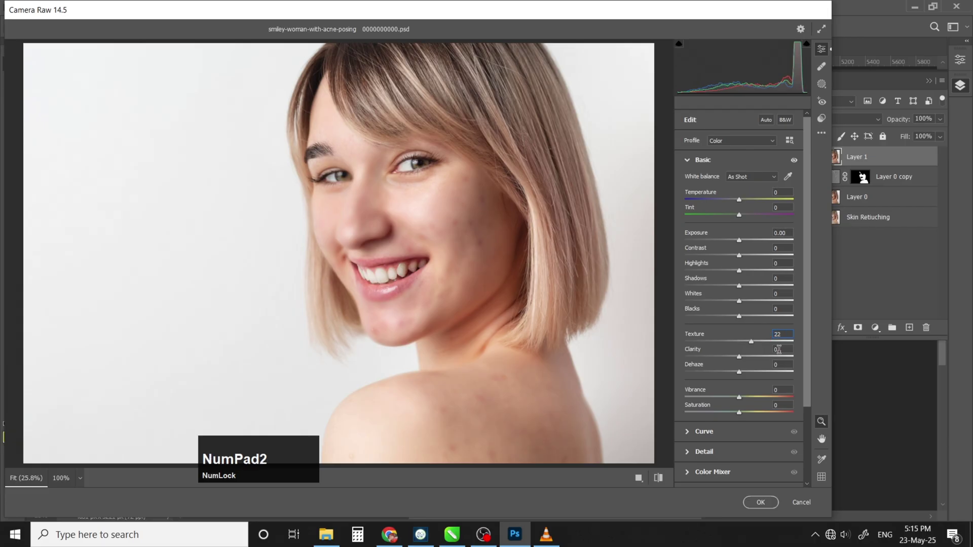
click(772, 350)
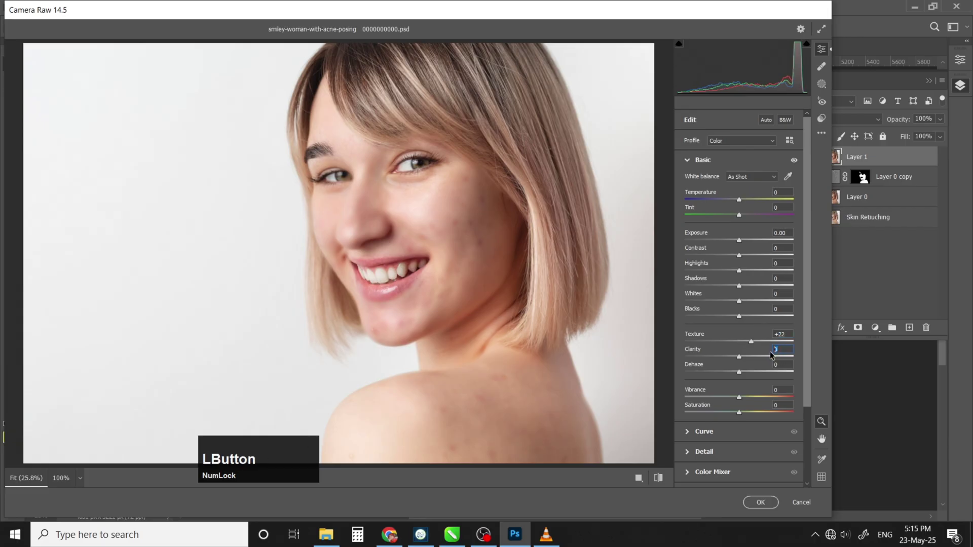
text(-26)
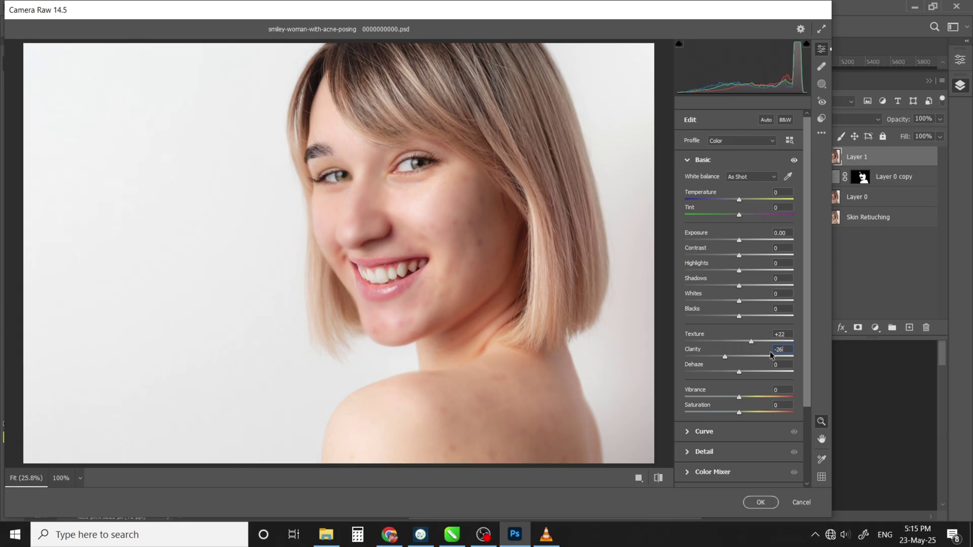
key(F10)
Step: Set Sharpening to 18, Noise Reduction to 35 and Color Noise Reduction to 6, and apply the Camera Raw Filter
click(718, 453)
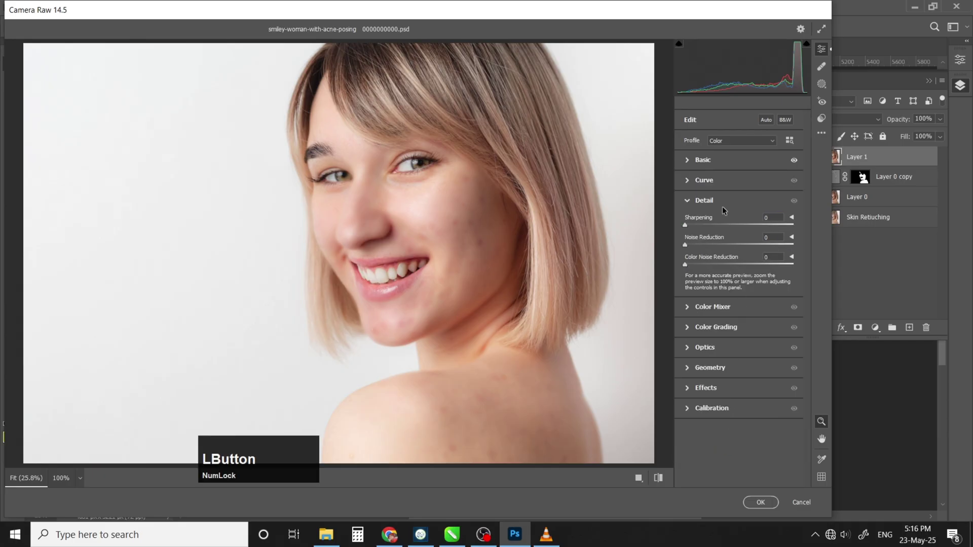
key(F10)
click(772, 218)
text(18)
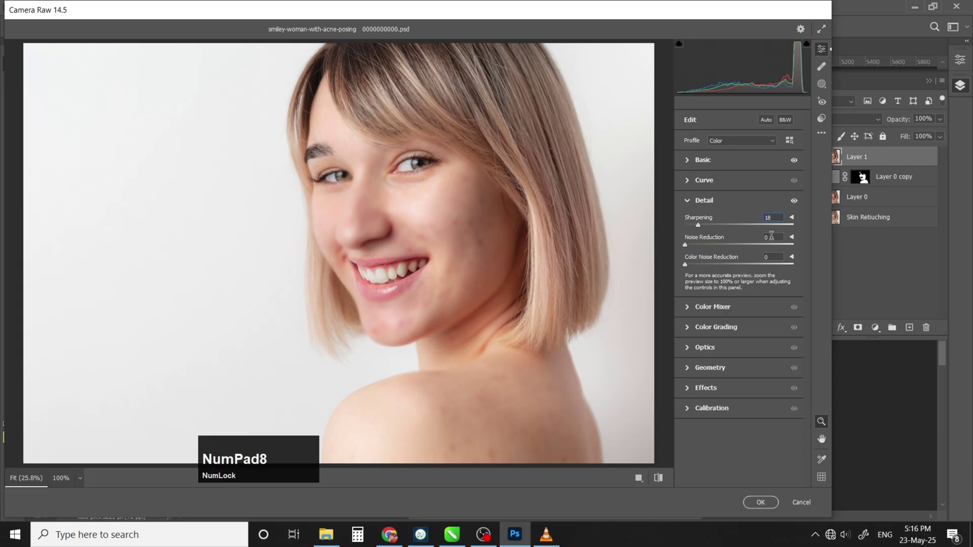
click(771, 237)
click(748, 246)
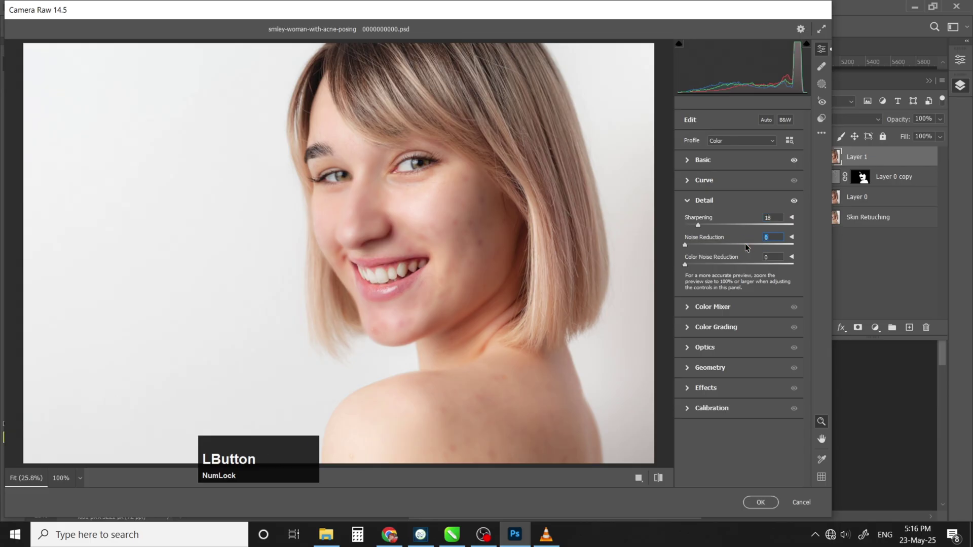
text(35)
click(769, 259)
text(6)
key(Tab)
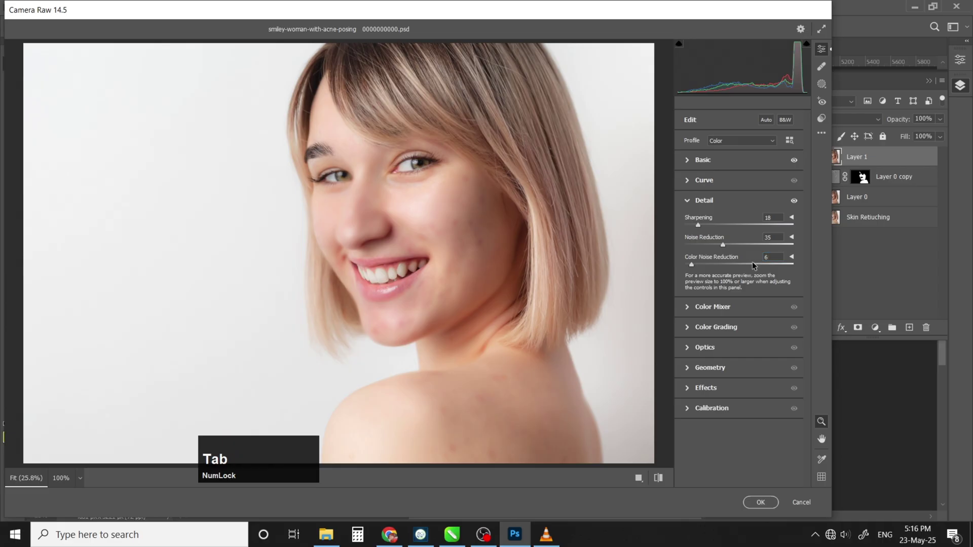
key(F10)
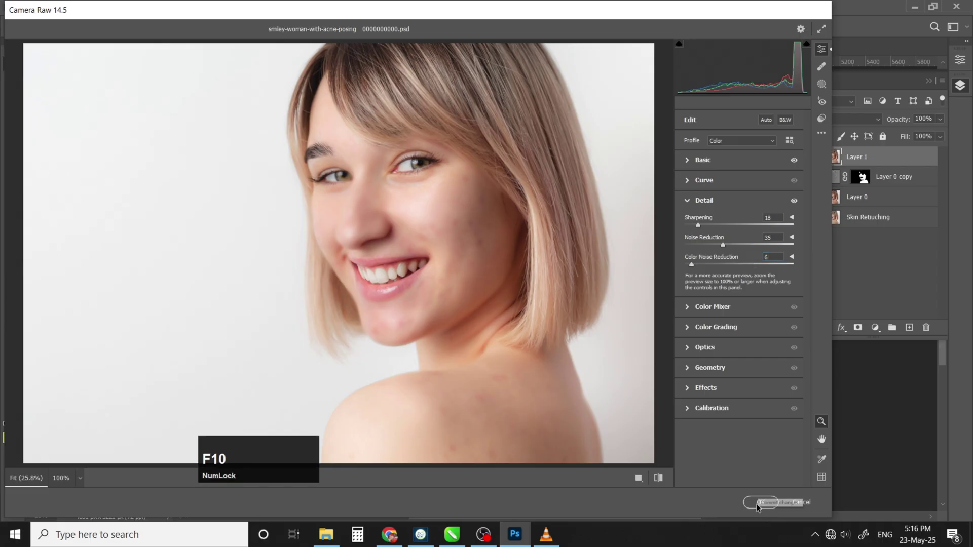
click(759, 505)
key(F10)
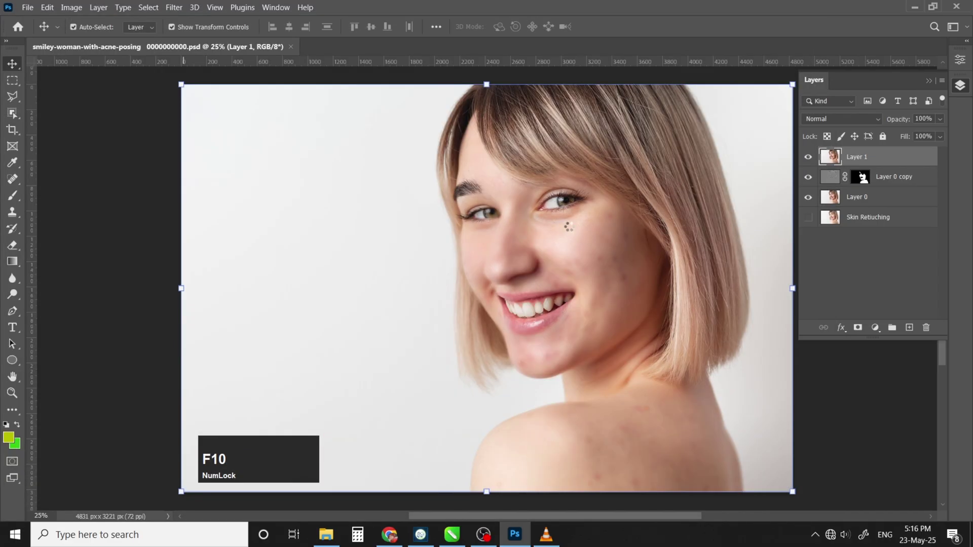
Step: Compare the image with and without Layer 1 and examine the skin texture around the mouth and cheek up close
click(808, 158)
click(807, 158)
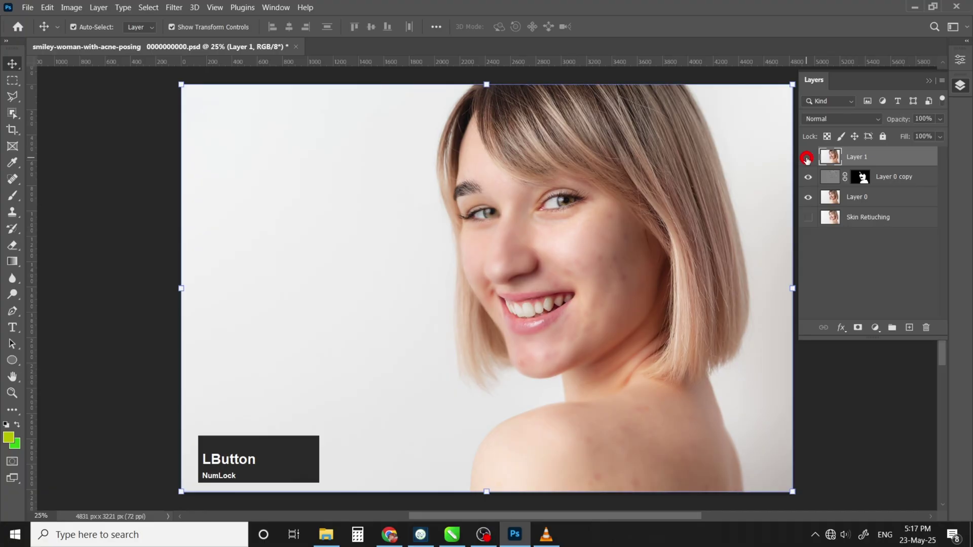
click(808, 158)
click(807, 158)
key(ctrl+plus)
key(ctrl+plus)
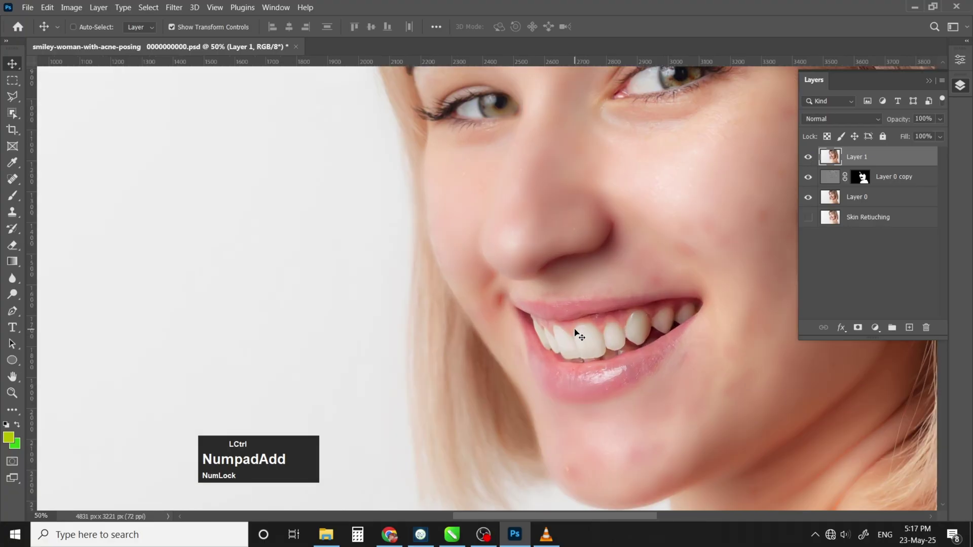
key(space)
drag(634, 236, 482, 211)
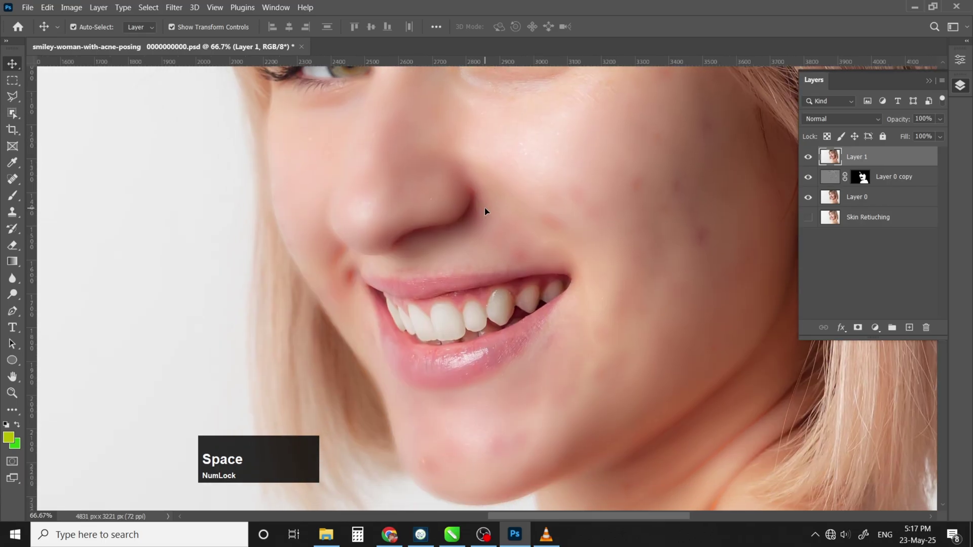